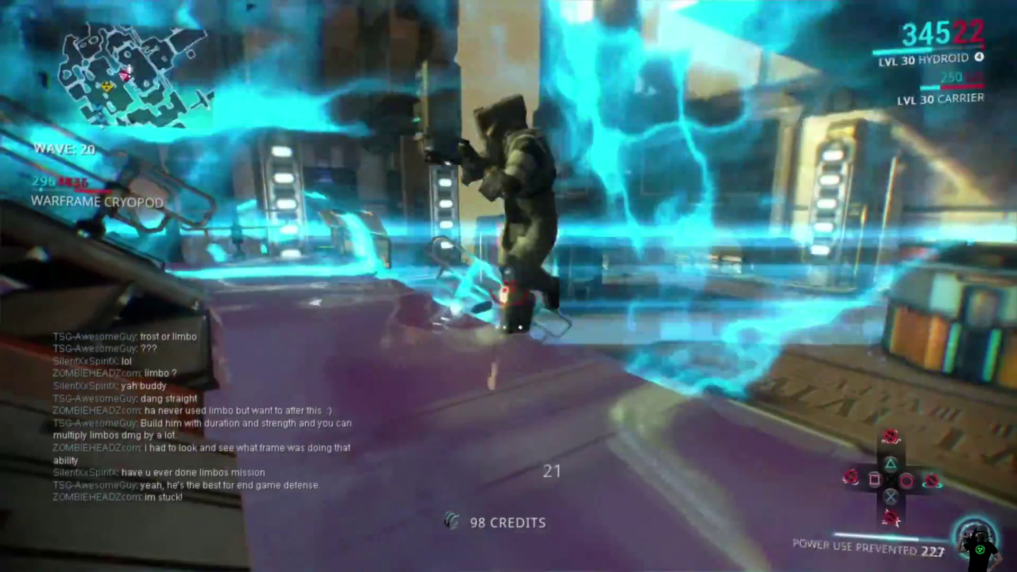
Step: Leave the full-screen preview and review the timeline around the yellow cartoon face image clip near 1m 6s
{"action": "key", "text": "space"}
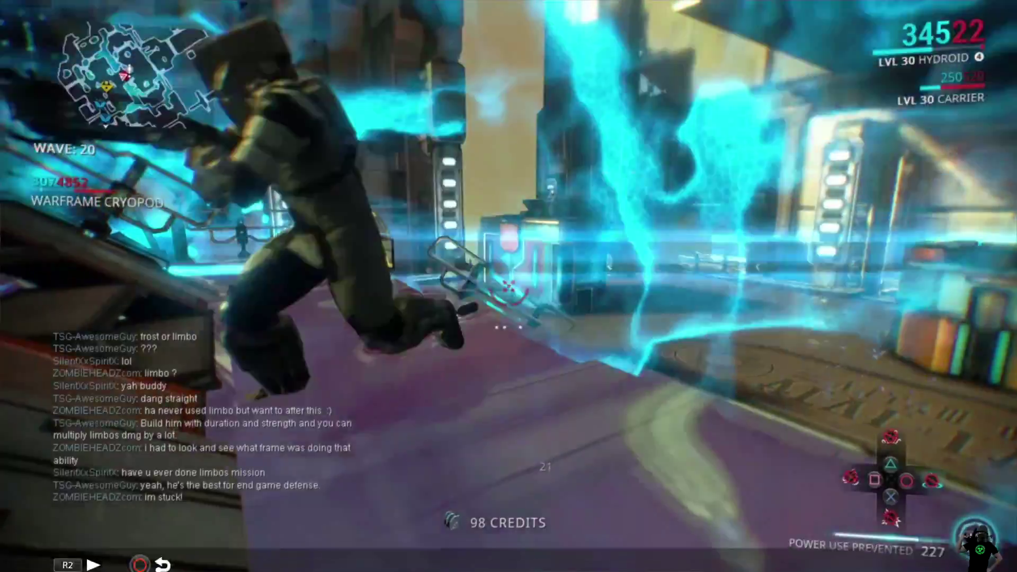
{"action": "key", "text": "Escape"}
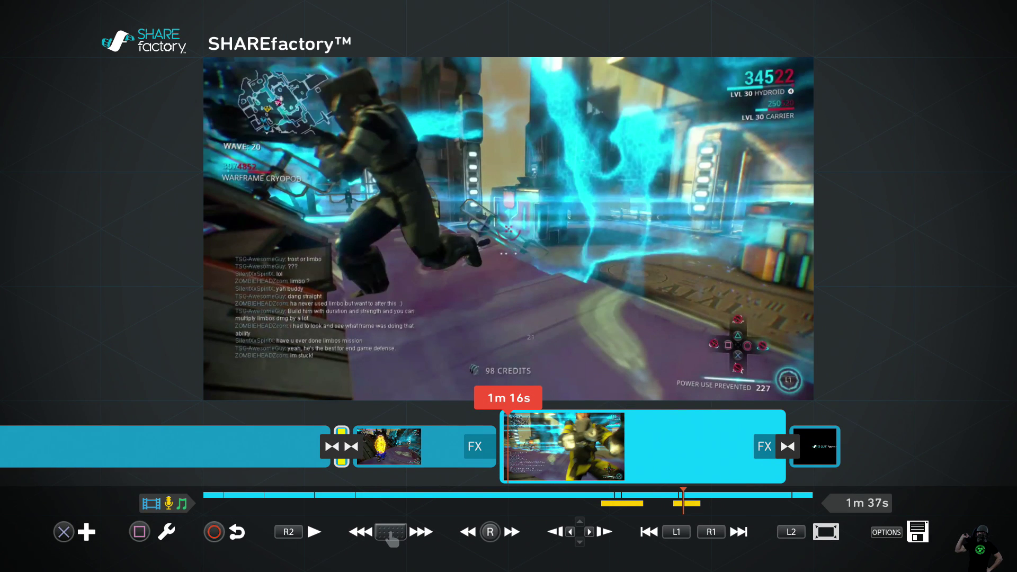
{"action": "key", "text": "Left"}
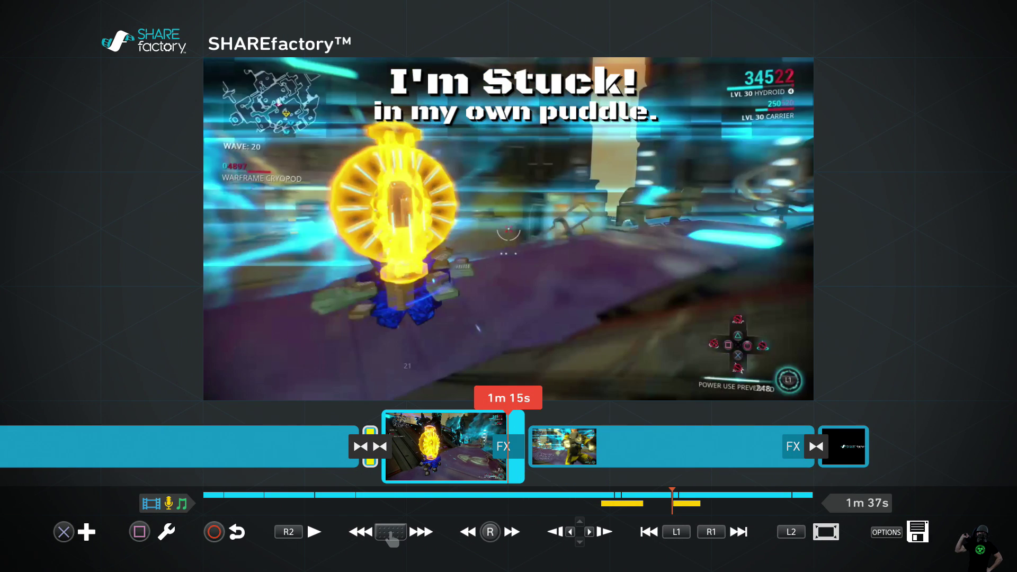
{"action": "key", "text": "Left"}
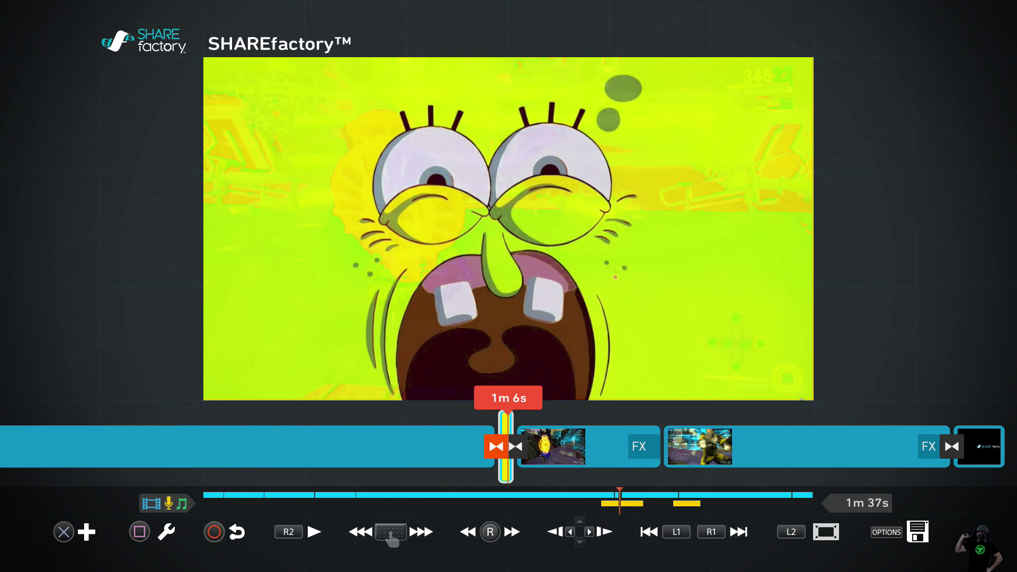
{"action": "key", "text": "Left"}
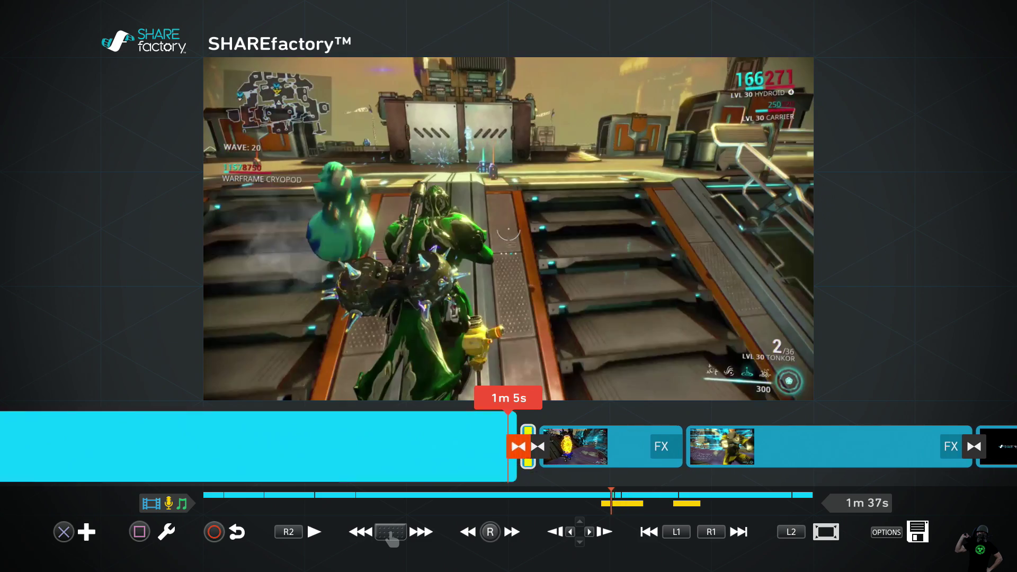
{"action": "key", "text": "Right"}
{"action": "key", "text": "Right"}
{"action": "key", "text": "Right"}
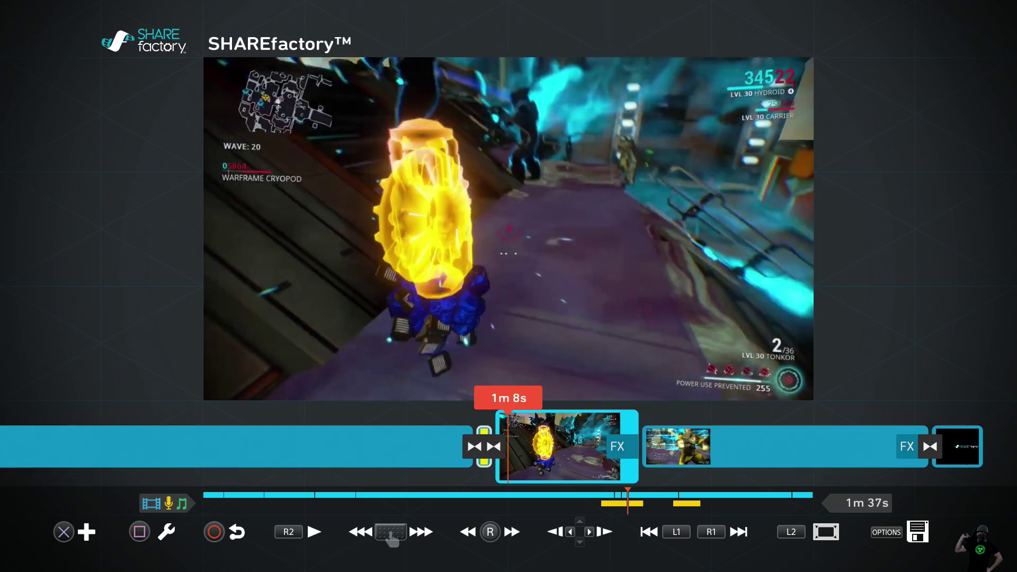
{"action": "key", "text": "Left"}
{"action": "key", "text": "Left"}
{"action": "key", "text": "Left"}
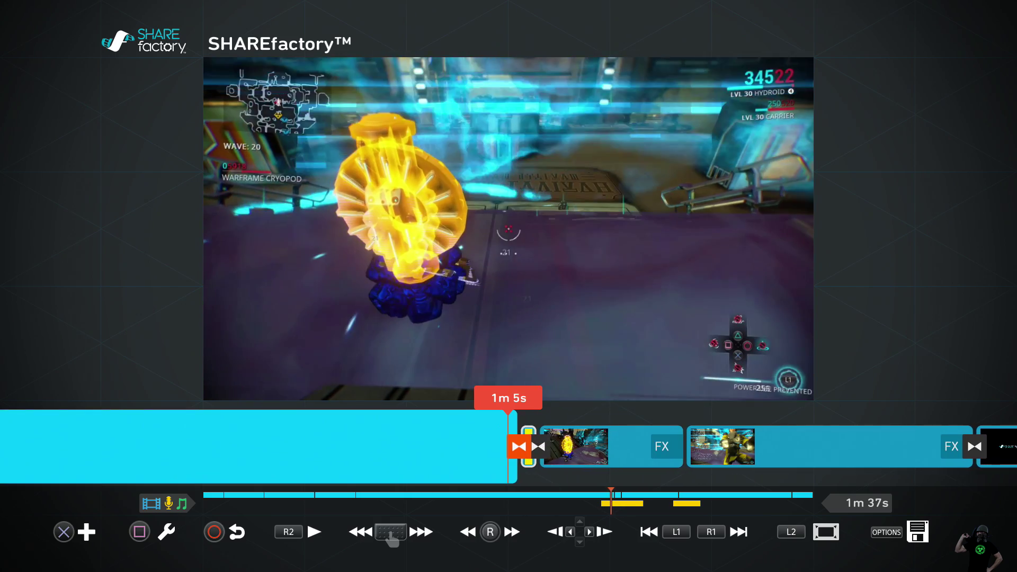
{"action": "key", "text": "Right"}
{"action": "key", "text": "Left"}
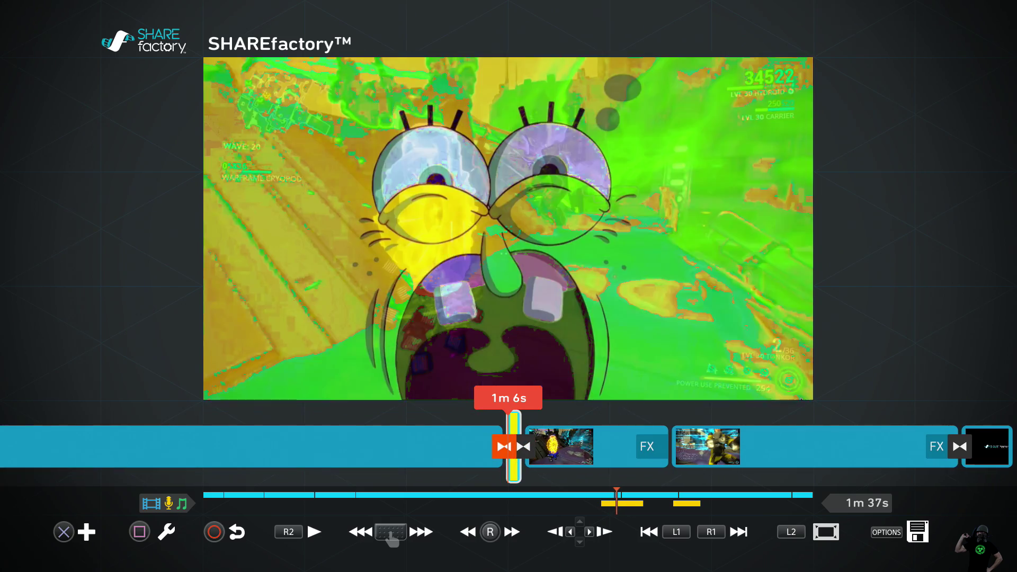
{"action": "key", "text": "Right"}
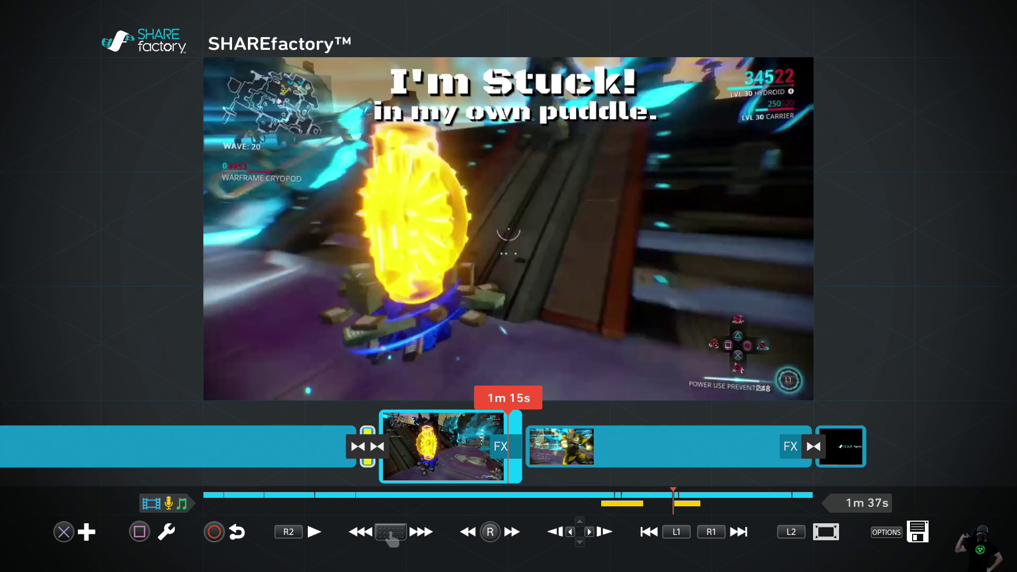
Step: Examine the join between the "I'm Stuck!" clip and the following gameplay clip around 1m 16s, comparing it with the cartoon image insert
{"action": "key", "text": "Right"}
{"action": "key", "text": "Left"}
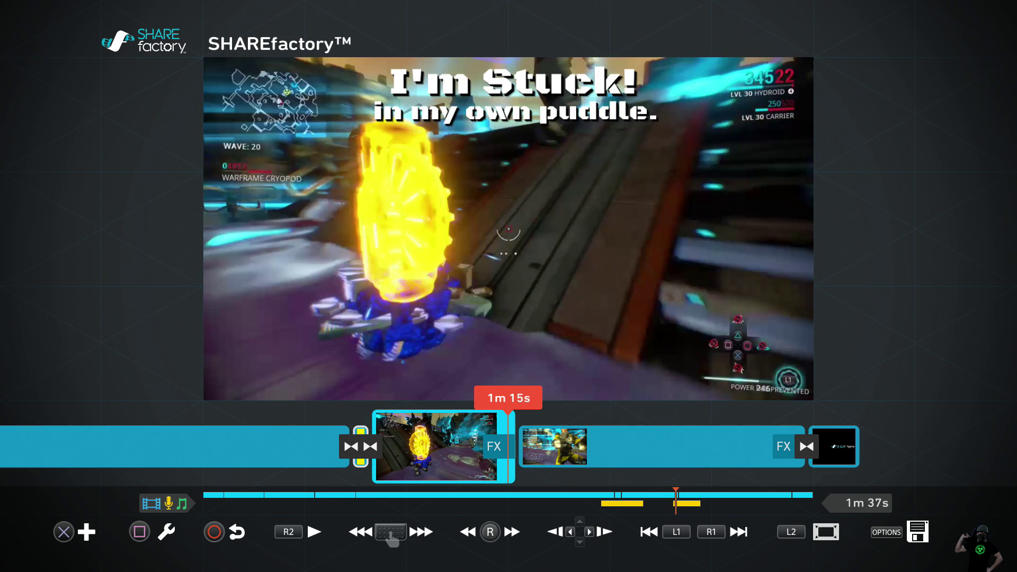
{"action": "key", "text": "Right"}
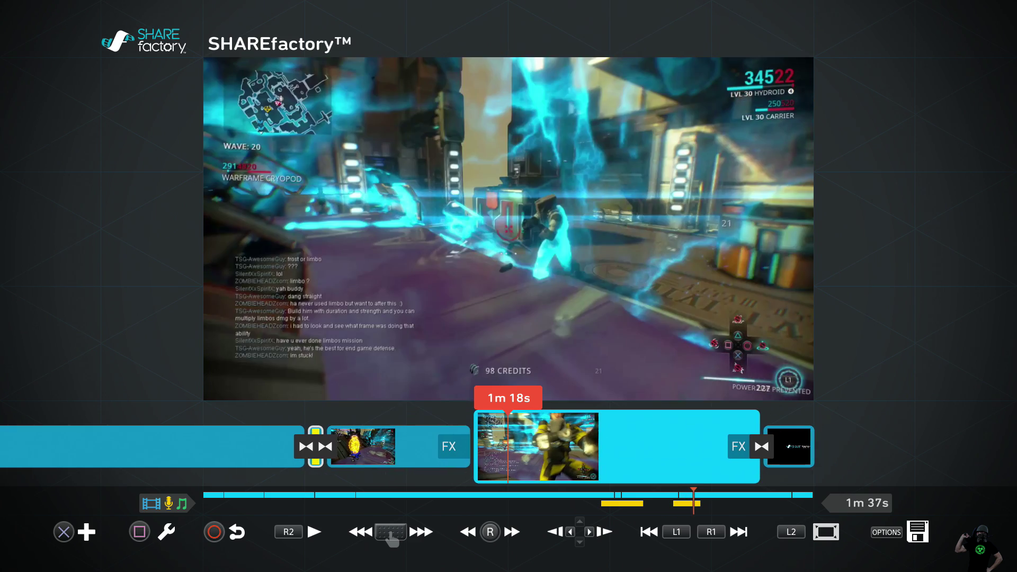
{"action": "key", "text": "Left"}
{"action": "key", "text": "Right"}
{"action": "key", "text": "Left"}
{"action": "key", "text": "Left"}
{"action": "key", "text": "Right"}
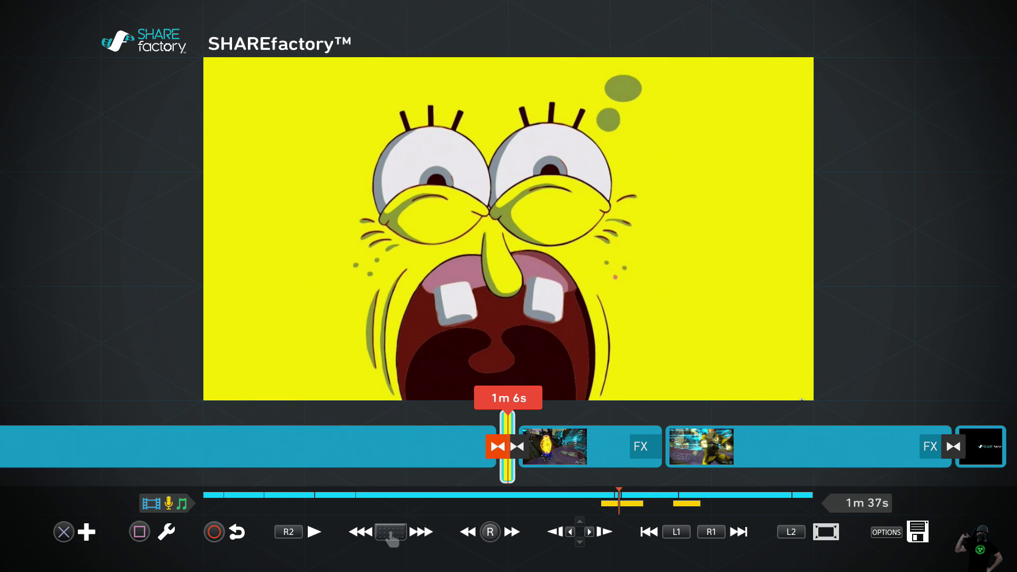
{"action": "key", "text": "Right"}
{"action": "key", "text": "Left"}
{"action": "key", "text": "Left"}
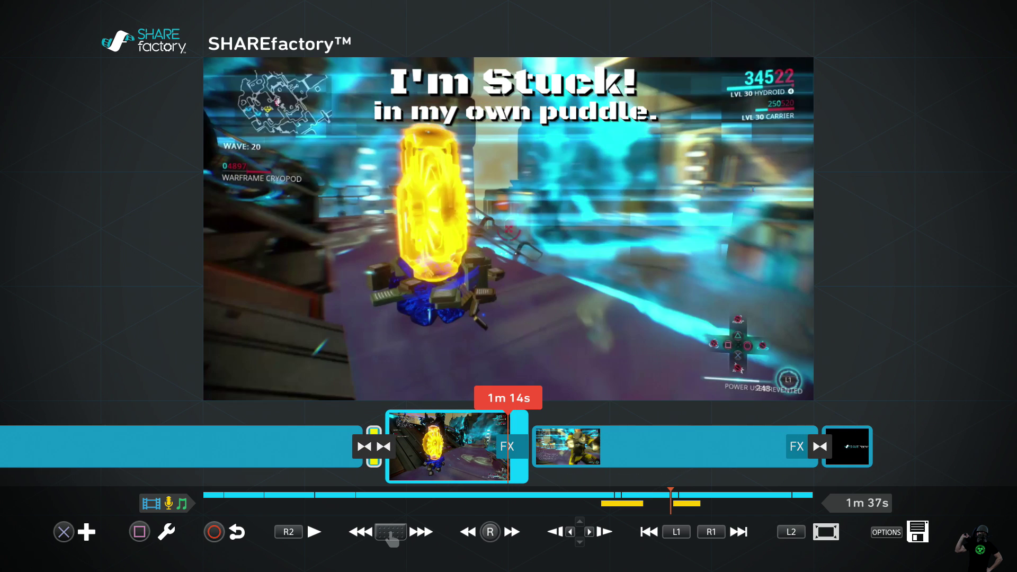
{"action": "key", "text": "Right"}
{"action": "key", "text": "Left"}
{"action": "key", "text": "Right"}
{"action": "key", "text": "Left"}
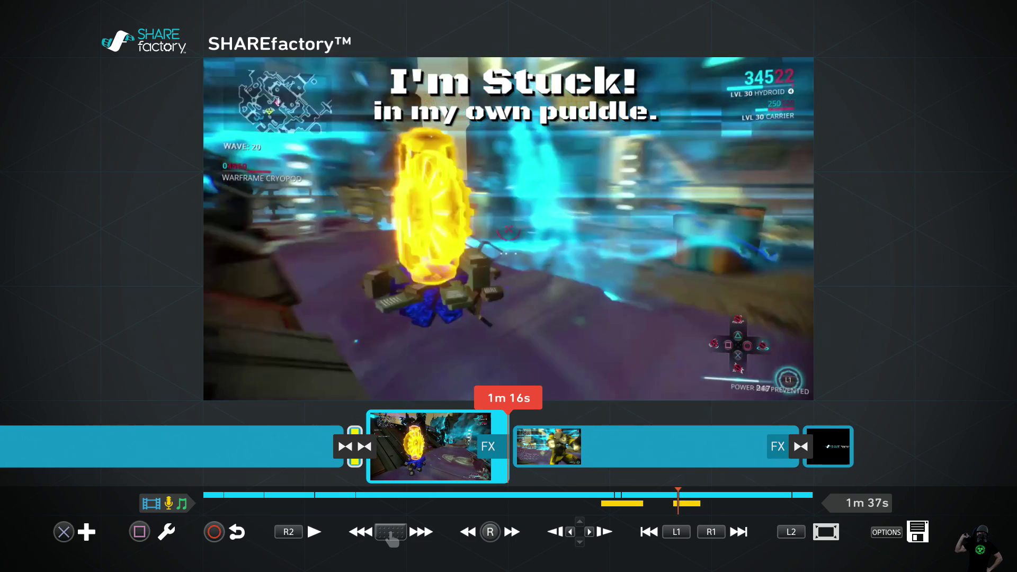
{"action": "key", "text": "Right"}
{"action": "key", "text": "Left"}
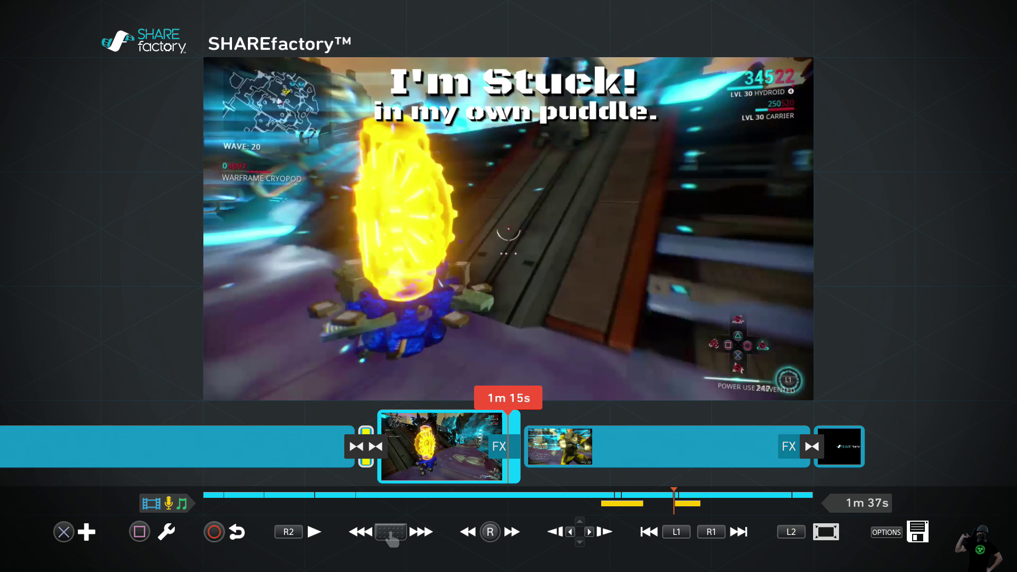
{"action": "key", "text": "Right"}
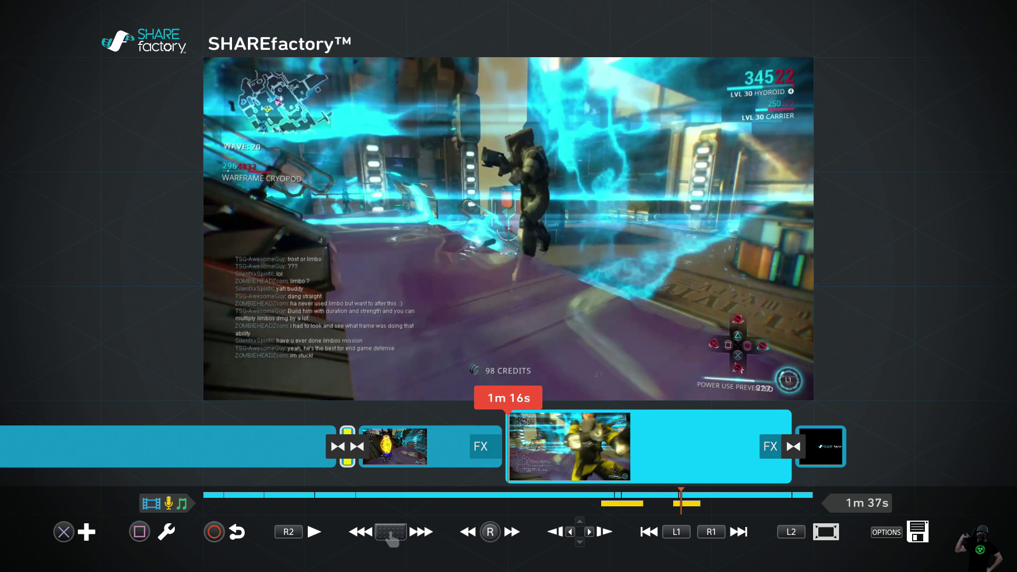
{"action": "key", "text": "Left"}
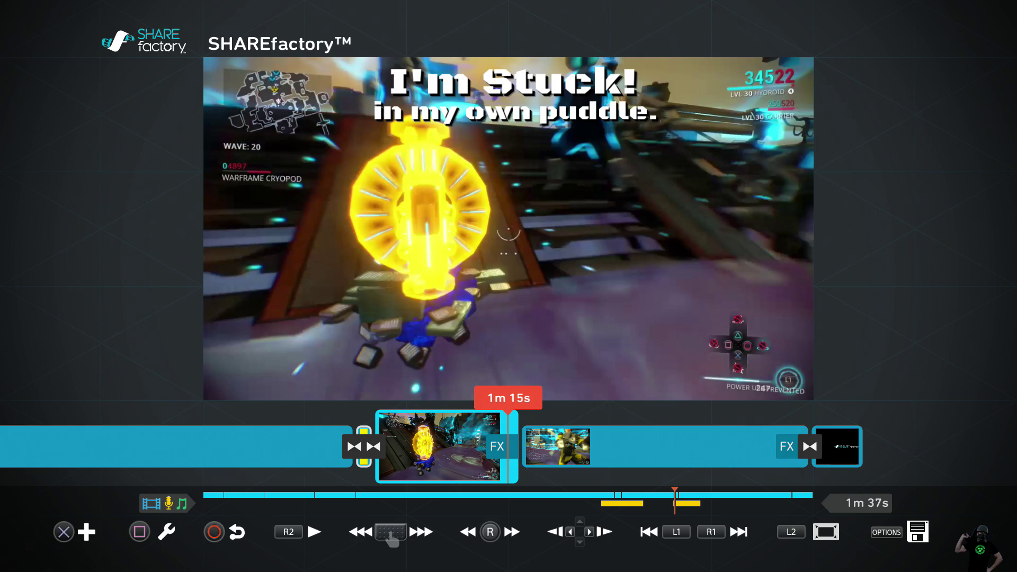
Step: Switch to the Internet Browser and bring up the Bing image results for "Two hours later" after checking the Google ones
{"action": "key", "text": "super"}
{"action": "key", "text": "Right"}
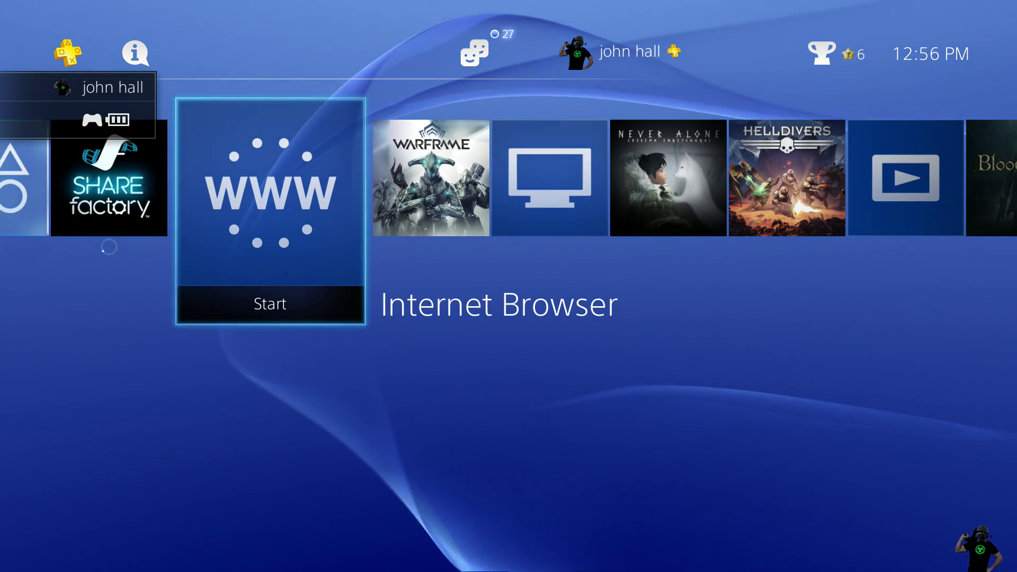
{"action": "key", "text": "Return"}
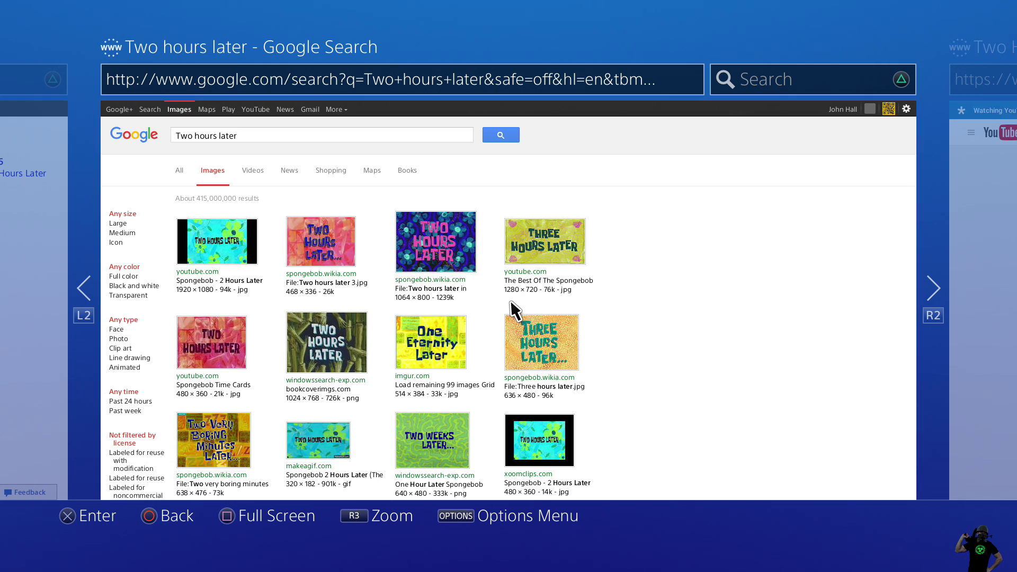
{"action": "key", "text": "ctrl+shift+Tab"}
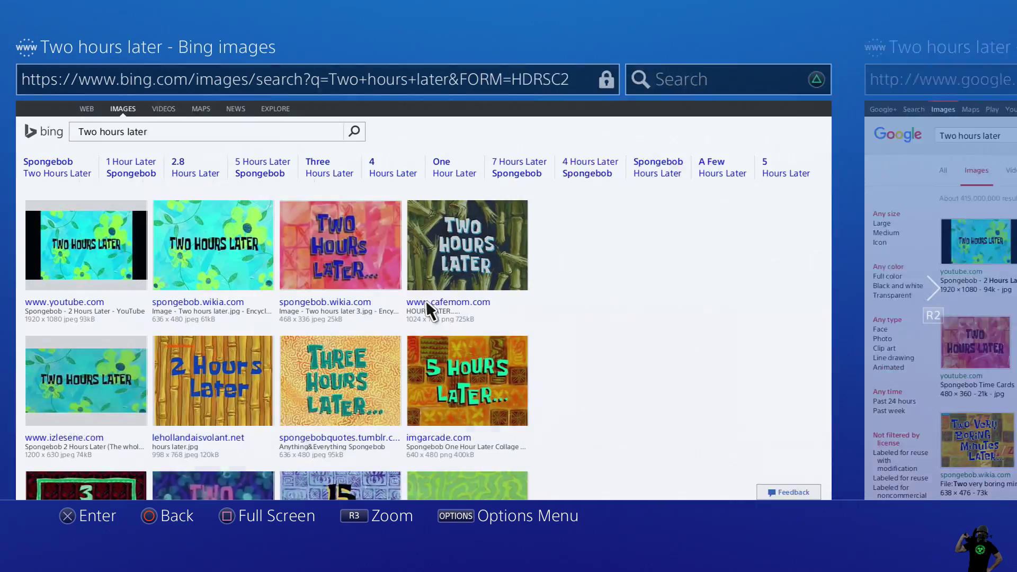
{"action": "key", "text": "ctrl+Tab"}
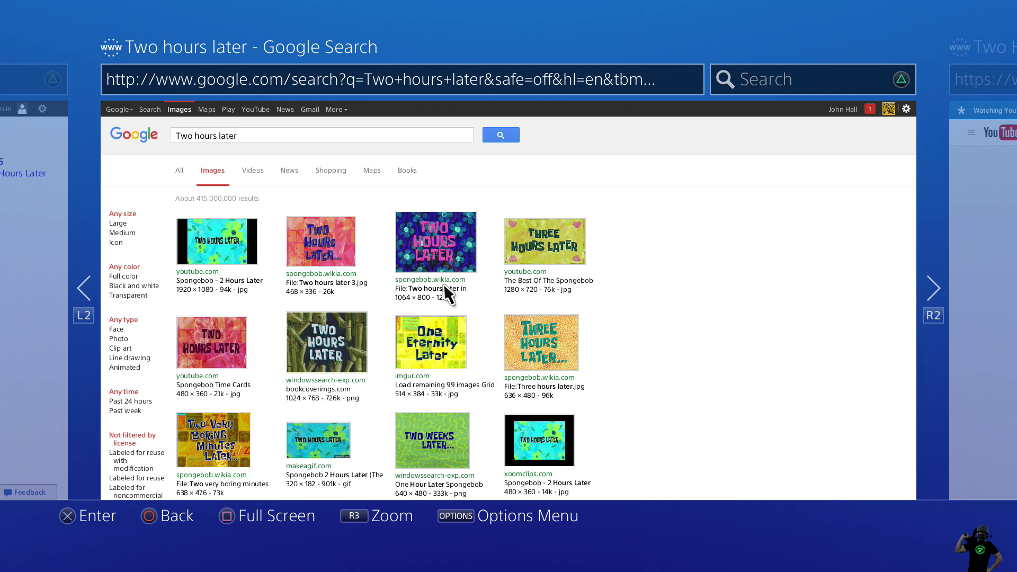
{"action": "key", "text": "ctrl+shift+Tab"}
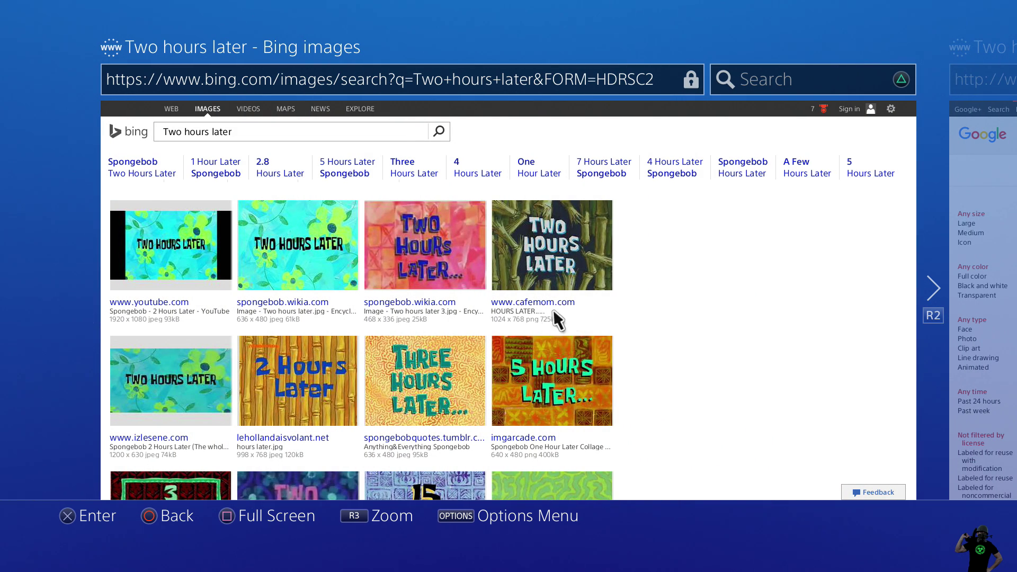
Step: Open the bamboo-background "2 Hours Later" image from lehollandaisvolant.net in full screen and enlarge it to fill the whole screen
{"action": "left_click", "coordinate": [297, 379]}
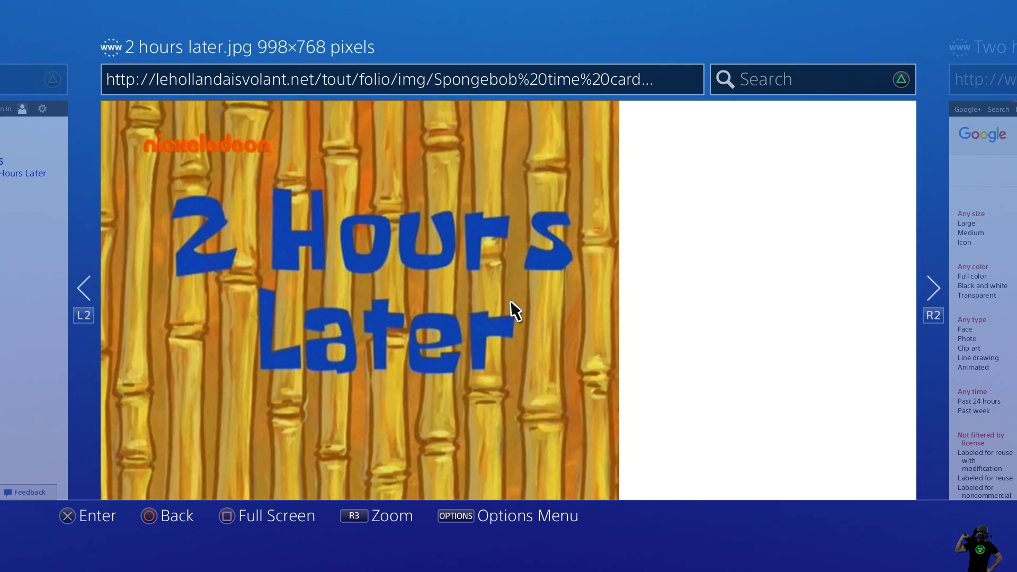
{"action": "key", "text": "F11"}
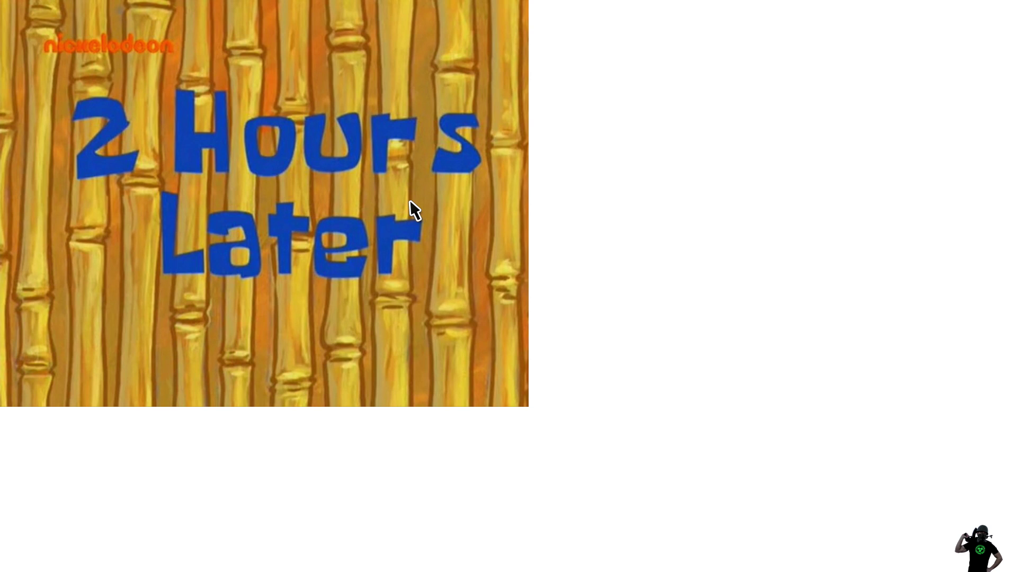
{"action": "scroll", "coordinate": [410, 200], "scroll_direction": "up", "scroll_amount": 2}
{"action": "scroll", "coordinate": [410, 199], "scroll_direction": "up", "scroll_amount": 1}
{"action": "scroll", "coordinate": [410, 200], "scroll_direction": "up", "scroll_amount": 3}
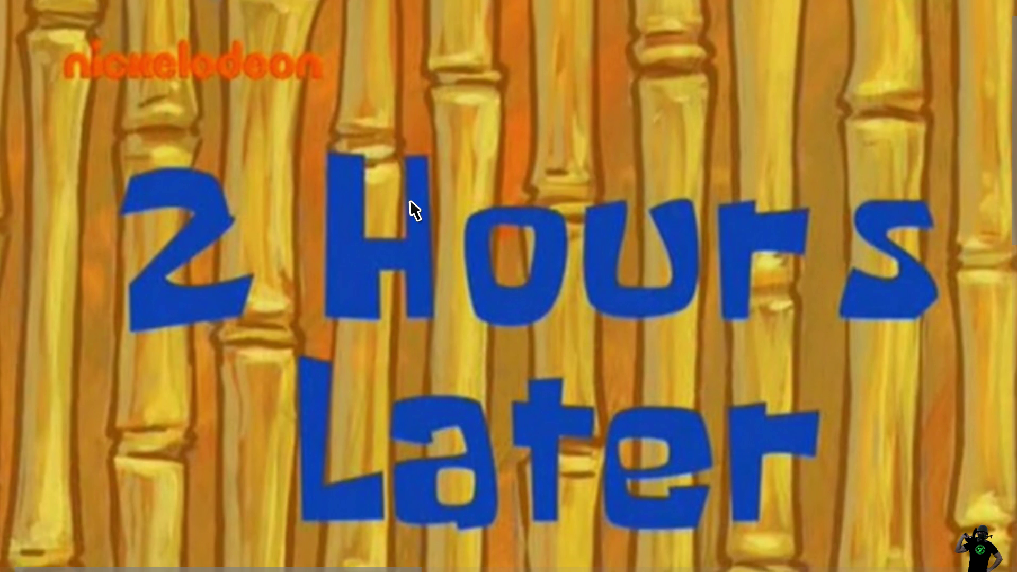
Step: Position the enlarged image with the "2 Hours Later" text centred and the nickelodeon logo out of view, and capture a screenshot
{"action": "scroll", "coordinate": [411, 200], "scroll_direction": "down", "scroll_amount": 2}
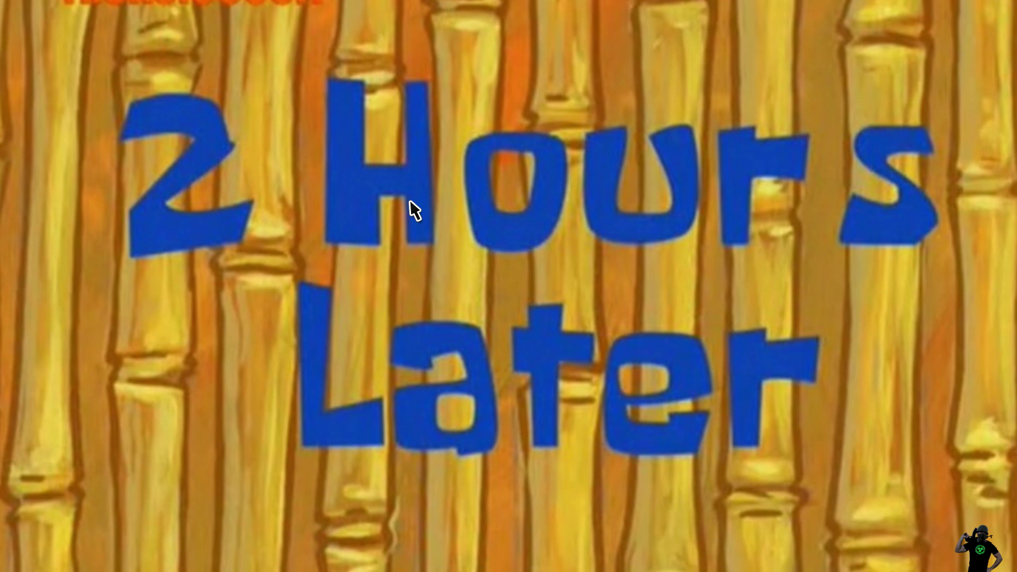
{"action": "scroll", "coordinate": [411, 201], "scroll_direction": "left", "scroll_amount": 1}
{"action": "scroll", "coordinate": [412, 201], "scroll_direction": "right", "scroll_amount": 1}
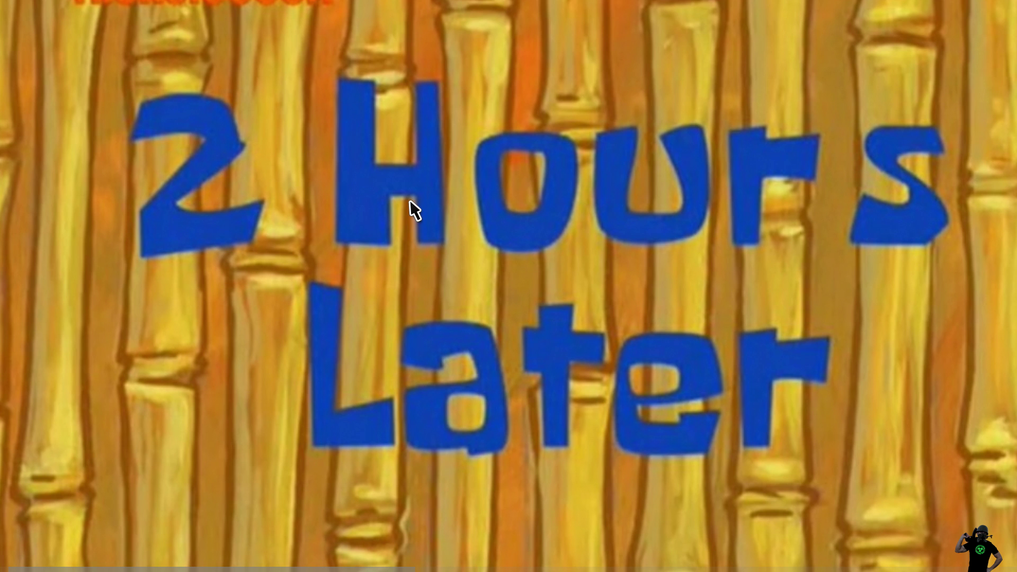
{"action": "scroll", "coordinate": [410, 199], "scroll_direction": "down", "scroll_amount": 1}
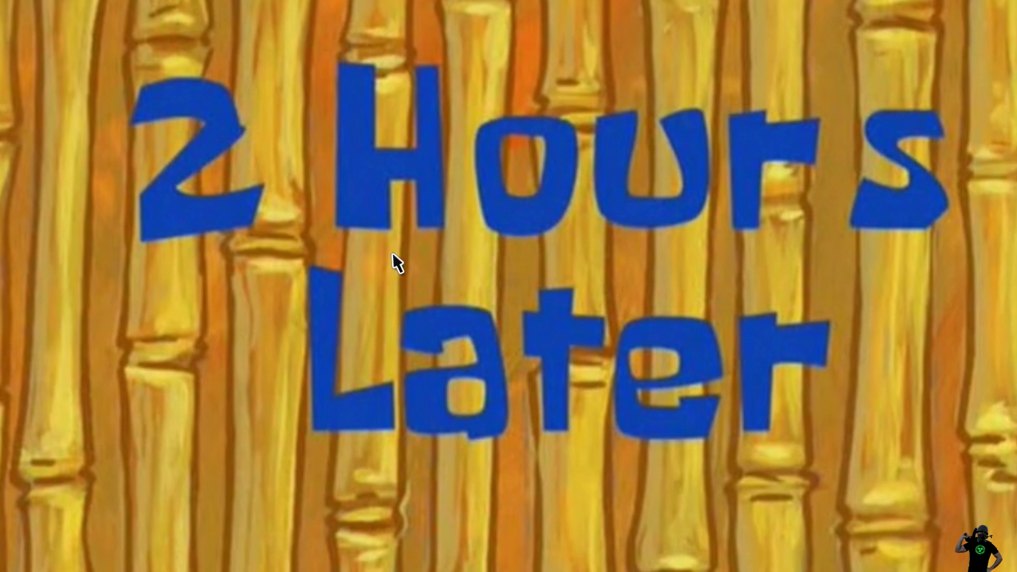
{"action": "scroll", "coordinate": [304, 531], "scroll_direction": "down", "scroll_amount": 5}
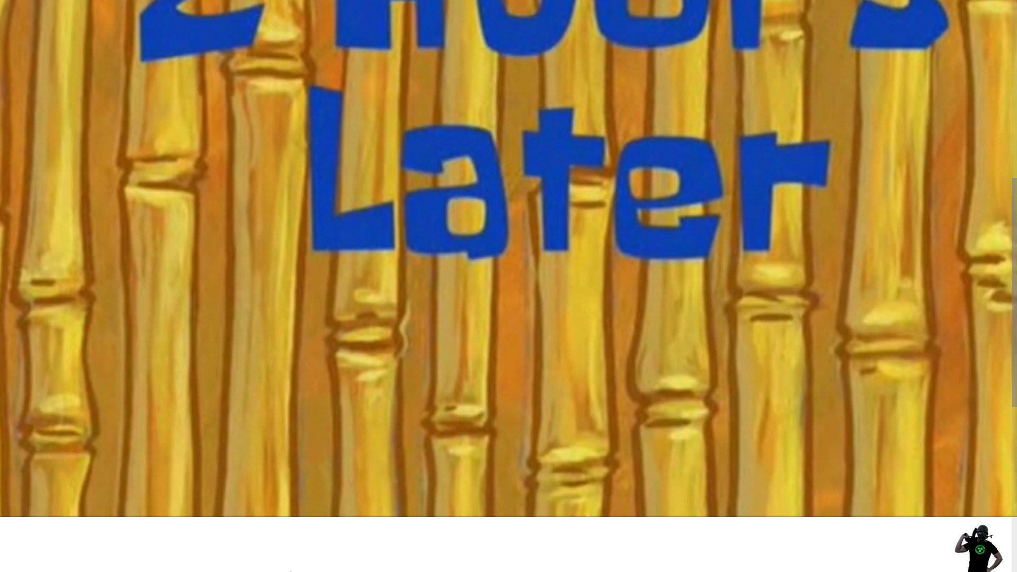
{"action": "scroll", "coordinate": [291, 570], "scroll_direction": "up", "scroll_amount": 5}
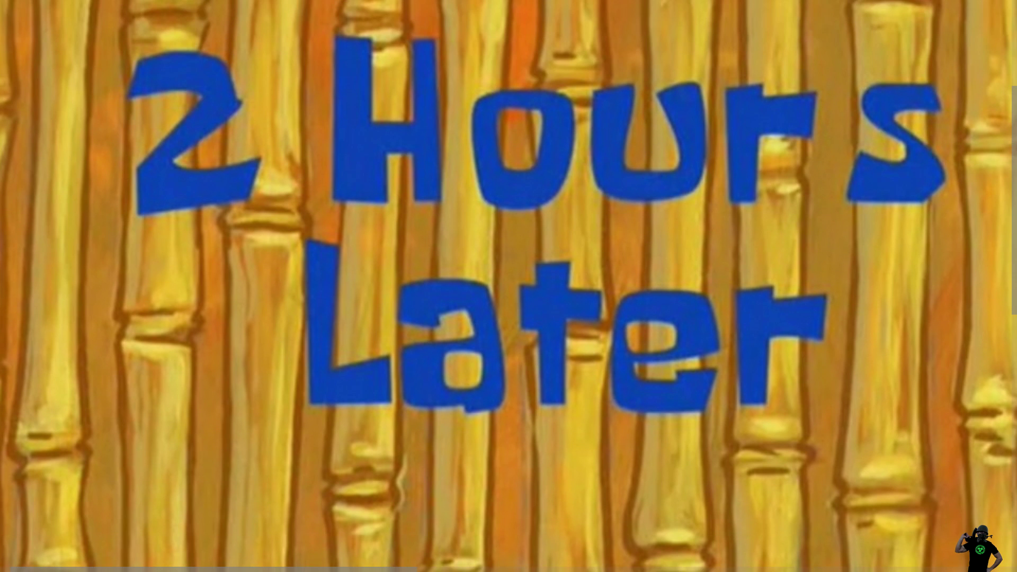
{"action": "scroll", "coordinate": [509, 286], "scroll_direction": "right", "scroll_amount": 1}
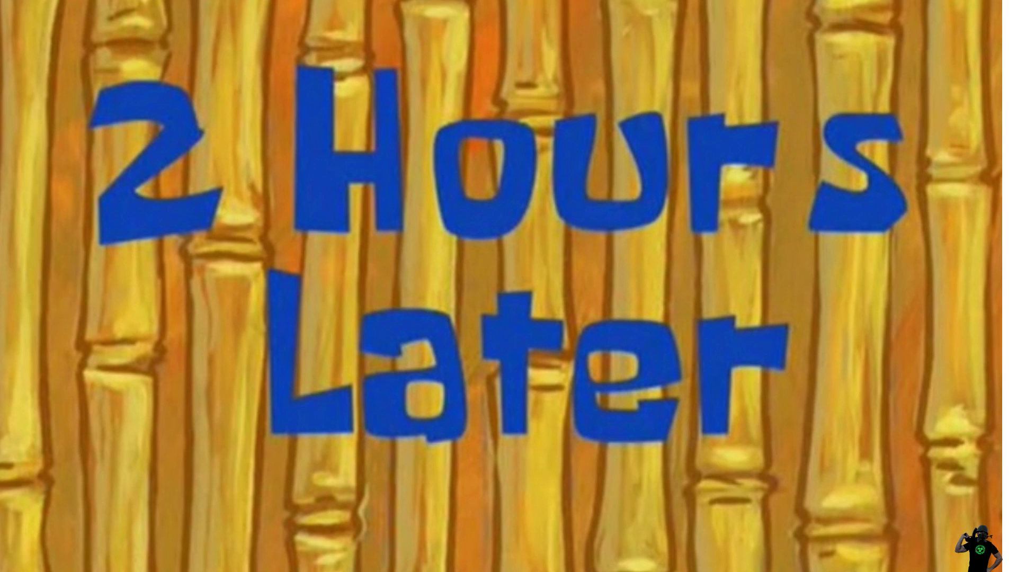
{"action": "key", "text": "super+alt+Print"}
Step: Switch back to the SHAREfactory project and move the playhead to 1m 9s in the "I'm Stuck!" clip
{"action": "key", "text": "F11"}
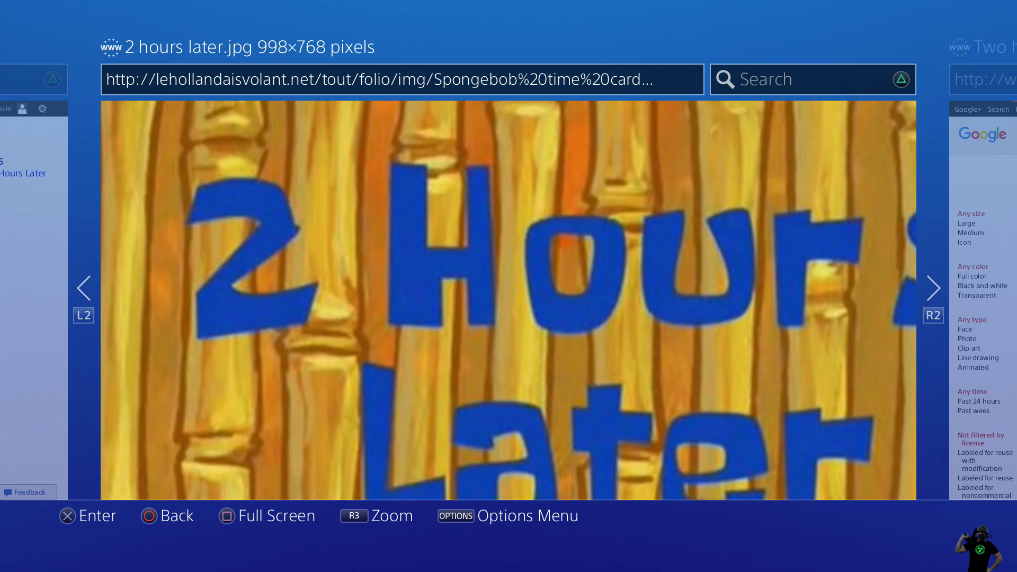
{"action": "key", "text": "super"}
{"action": "key", "text": "Right"}
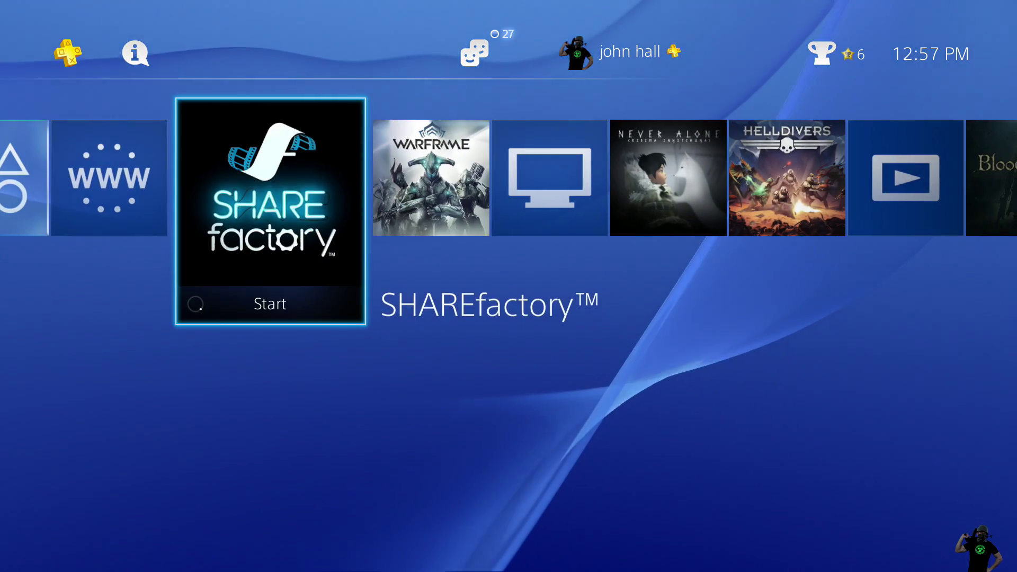
{"action": "key", "text": "Return"}
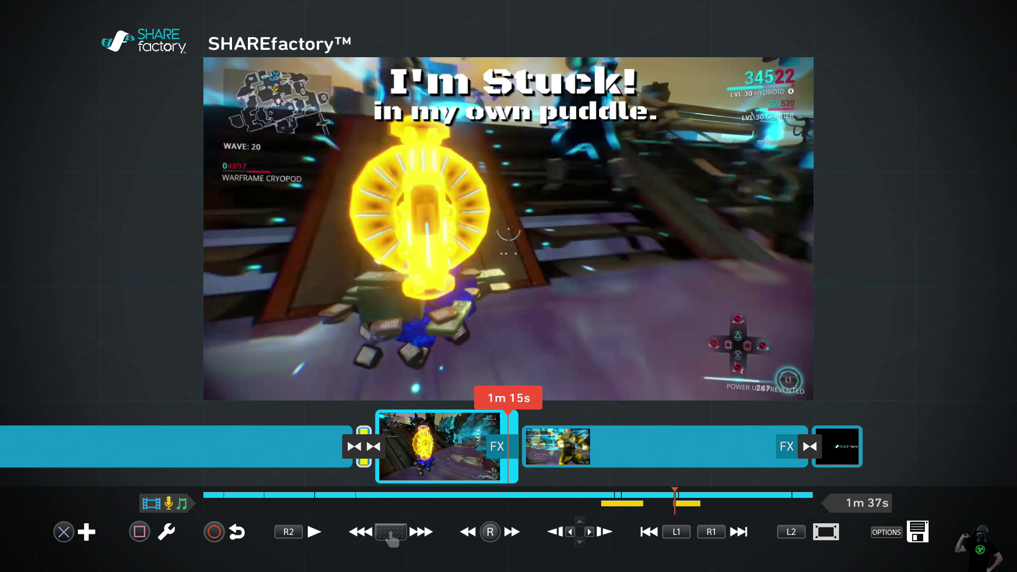
{"action": "key", "text": "Left"}
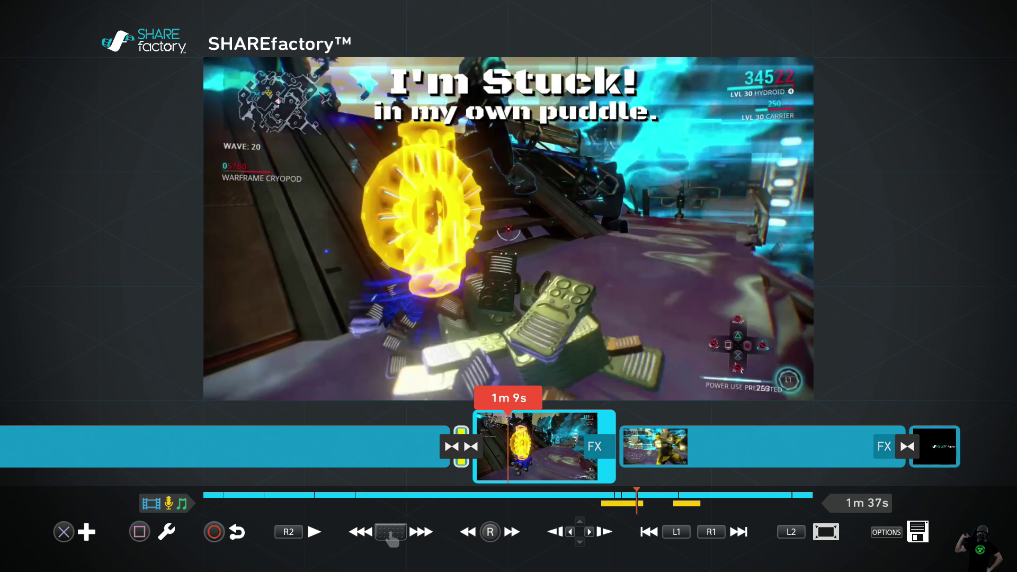
{"action": "key", "text": "Right"}
{"action": "key", "text": "Left"}
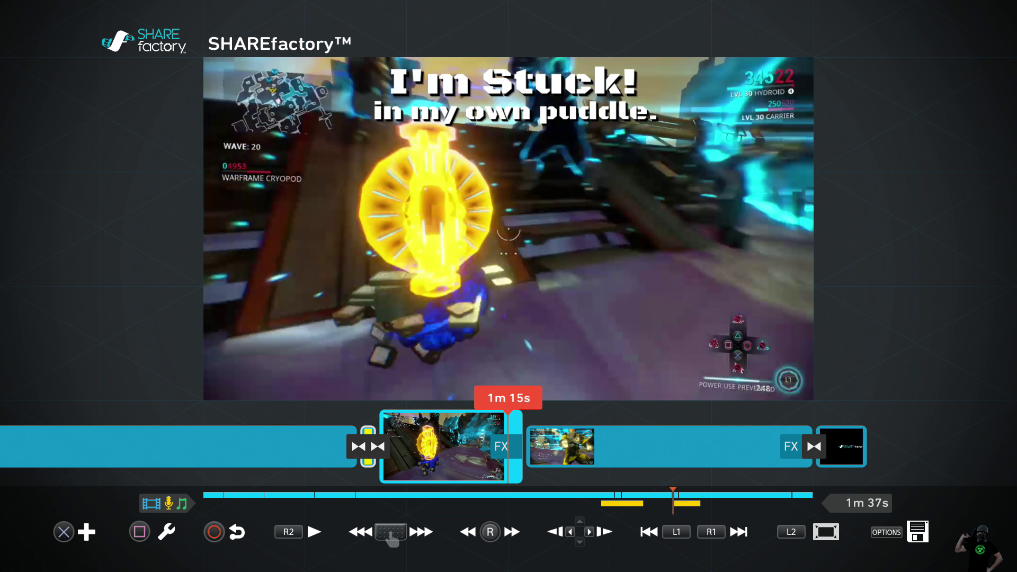
{"action": "key", "text": "Right"}
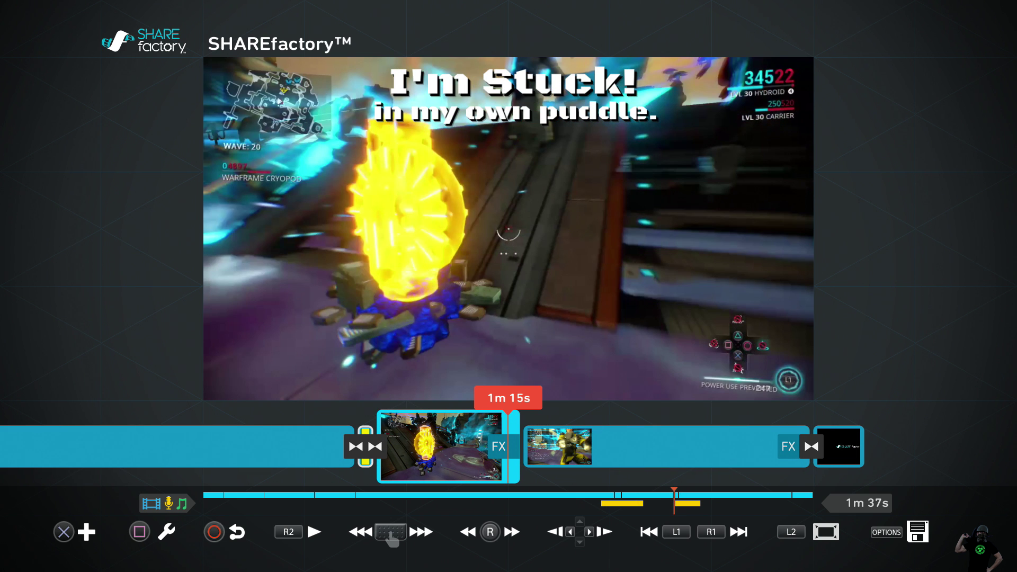
{"action": "key", "text": "Return"}
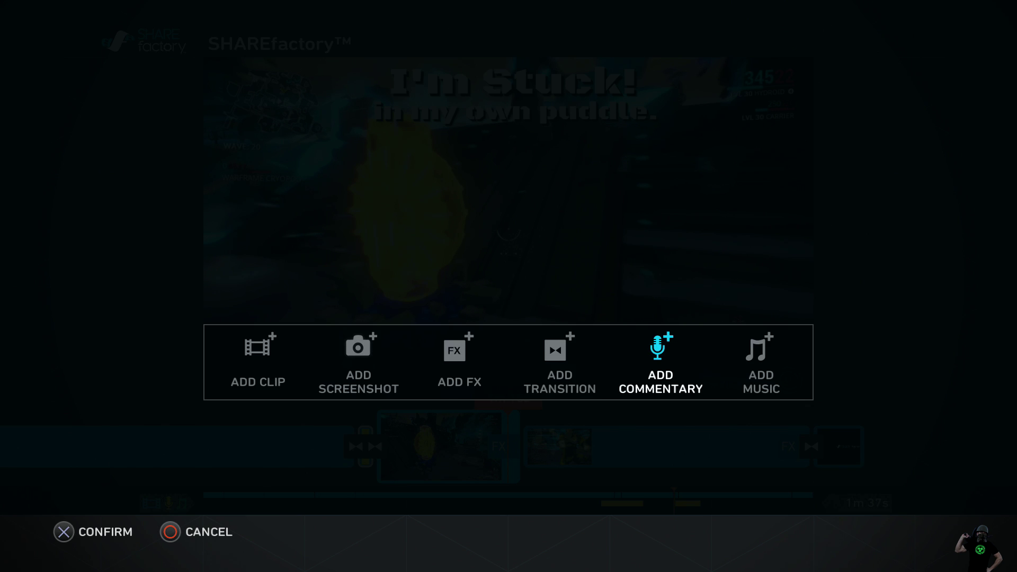
{"action": "key", "text": "Left"}
{"action": "key", "text": "Left"}
{"action": "key", "text": "Left"}
{"action": "key", "text": "Left"}
{"action": "key", "text": "Right"}
{"action": "key", "text": "Return"}
{"action": "key", "text": "Down"}
{"action": "key", "text": "Return"}
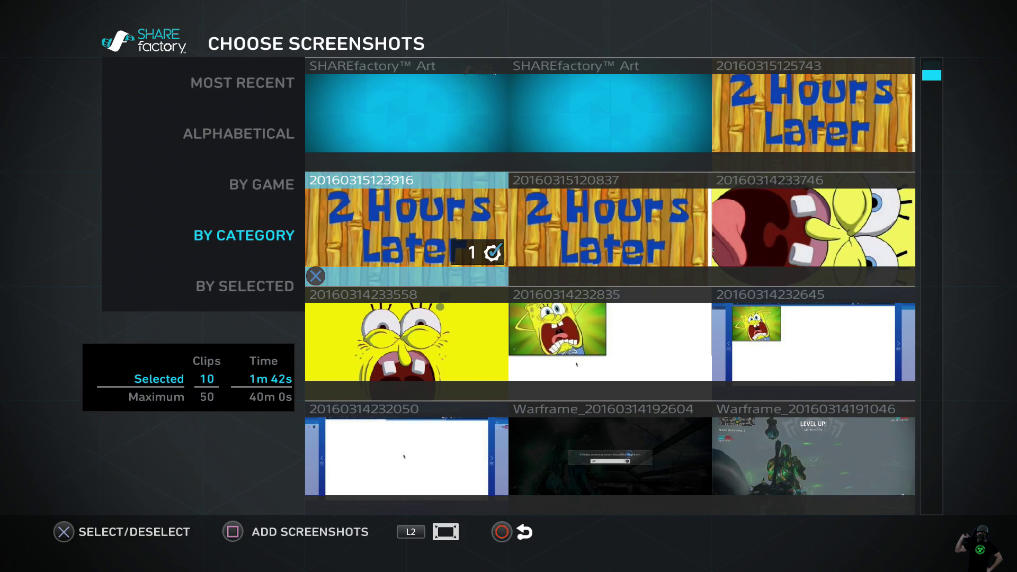
{"action": "key", "text": "Return"}
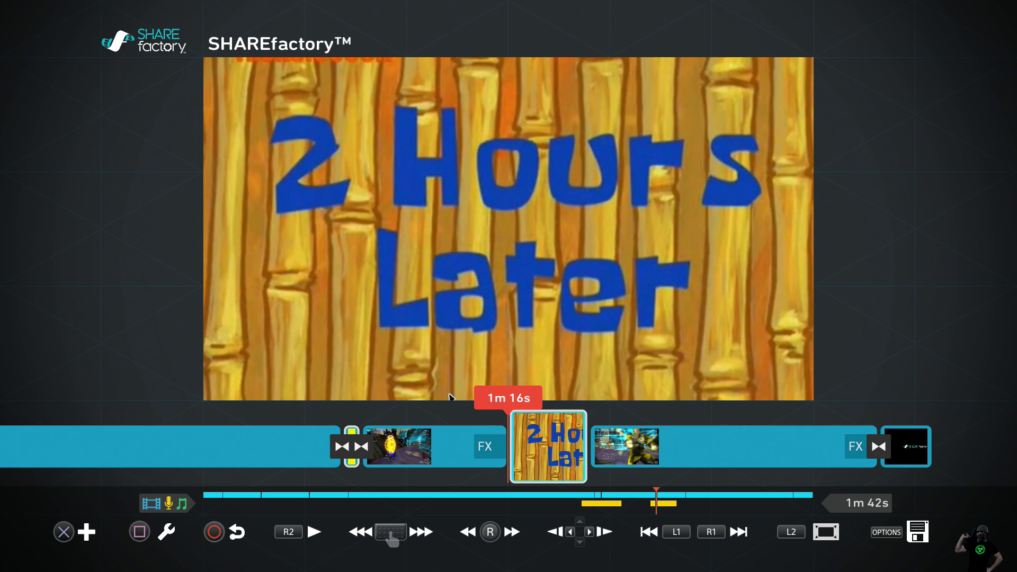
Step: Play the project from 1m 14s through the inserted "2 Hours Later" image into the following clip
{"action": "key", "text": "Right"}
{"action": "key", "text": "Left"}
{"action": "key", "text": "Right"}
{"action": "key", "text": "Left"}
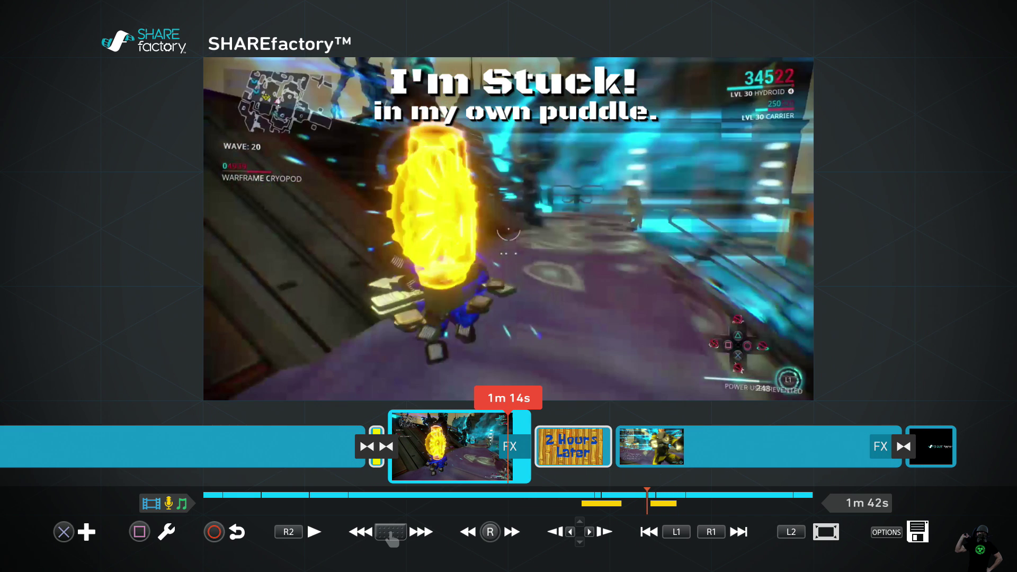
{"action": "key", "text": "space"}
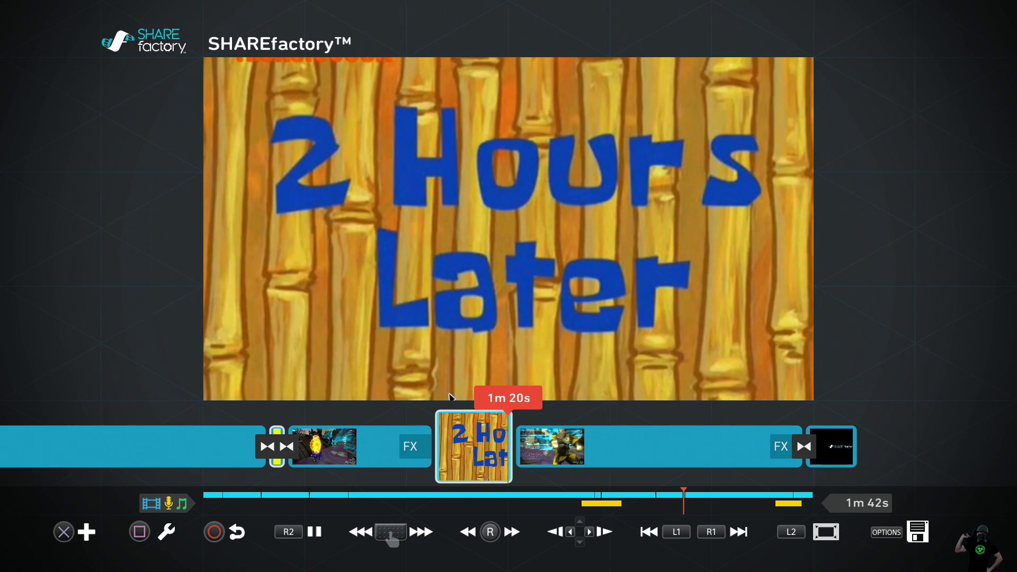
{"action": "key", "text": "space"}
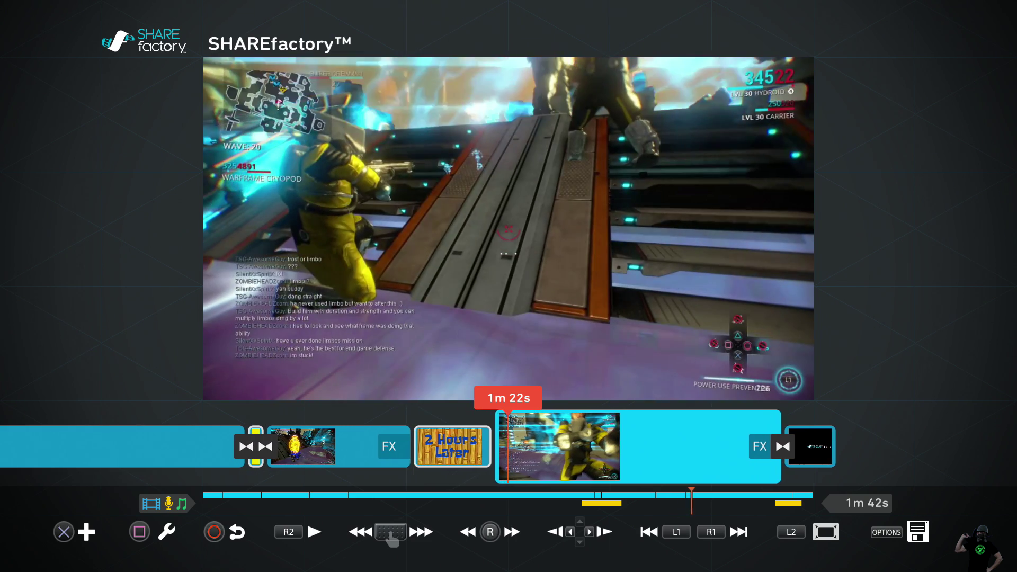
Step: Examine the cut between the "I'm Stuck!" clip and the "2 Hours Later" image by scrubbing the playhead across it
{"action": "key", "text": "Left"}
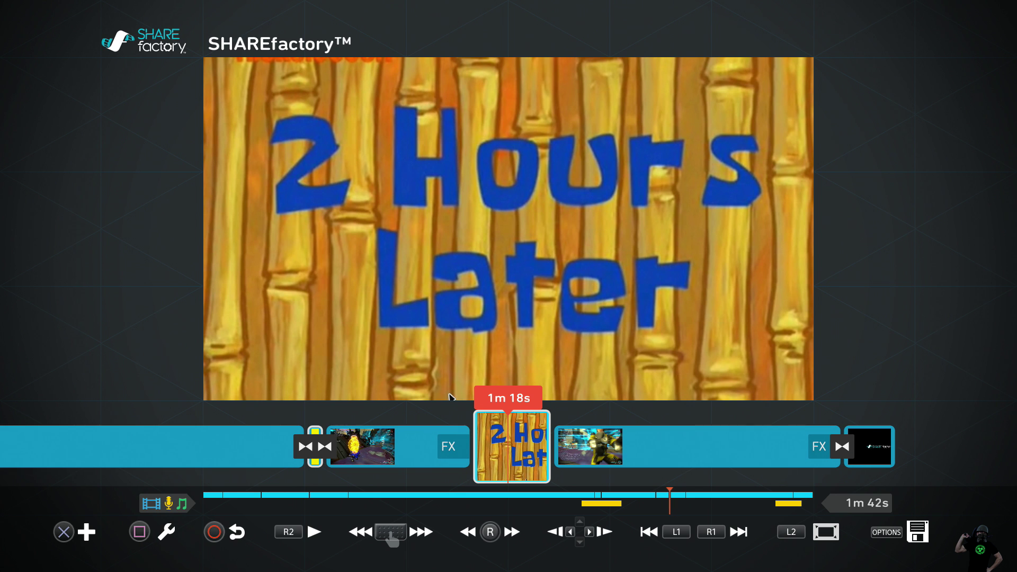
{"action": "key", "text": "Left"}
{"action": "key", "text": "Left"}
{"action": "key", "text": "Left"}
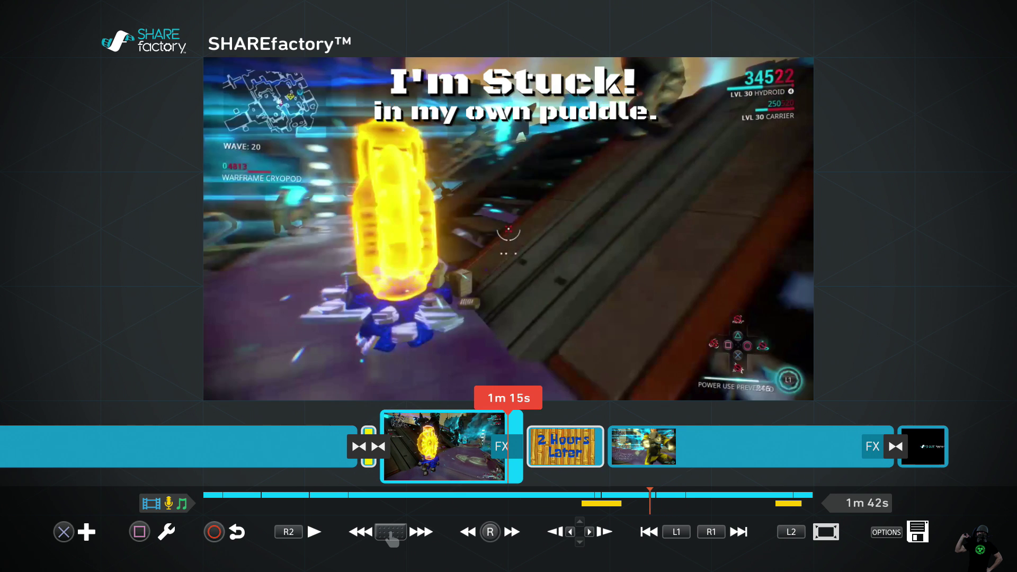
{"action": "key", "text": "Right"}
{"action": "key", "text": "Right"}
{"action": "key", "text": "Left"}
{"action": "key", "text": "Left"}
{"action": "key", "text": "Left"}
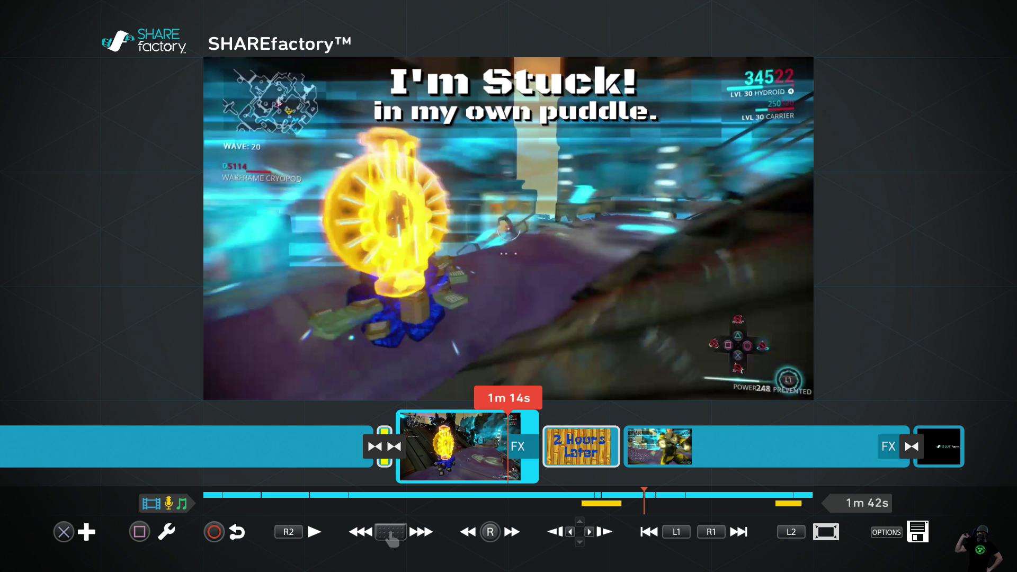
{"action": "key", "text": "Right"}
{"action": "key", "text": "Right"}
{"action": "key", "text": "Right"}
{"action": "key", "text": "Left"}
{"action": "key", "text": "Left"}
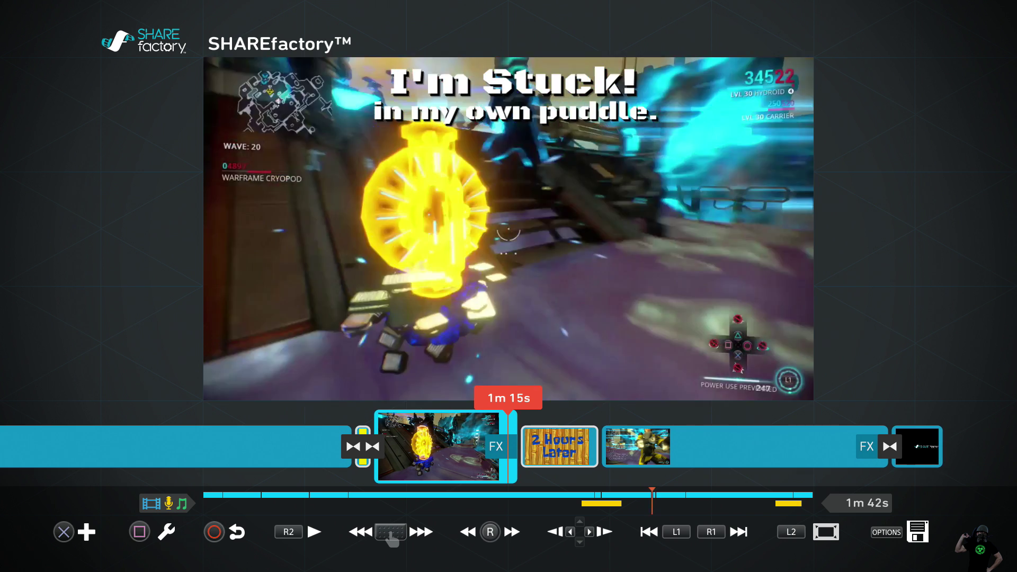
{"action": "key", "text": "Right"}
{"action": "key", "text": "Right"}
{"action": "key", "text": "Left"}
{"action": "key", "text": "Left"}
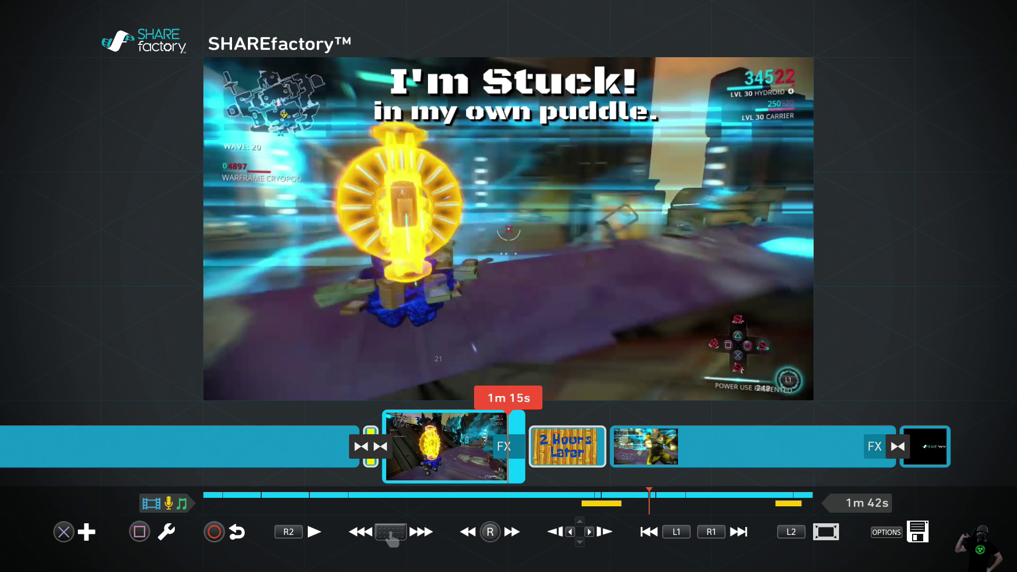
Step: Add an HSB Fade transition between the "I'm Stuck!" clip and the "2 Hours Later" image
{"action": "key", "text": "Return"}
{"action": "key", "text": "Right"}
{"action": "key", "text": "Right"}
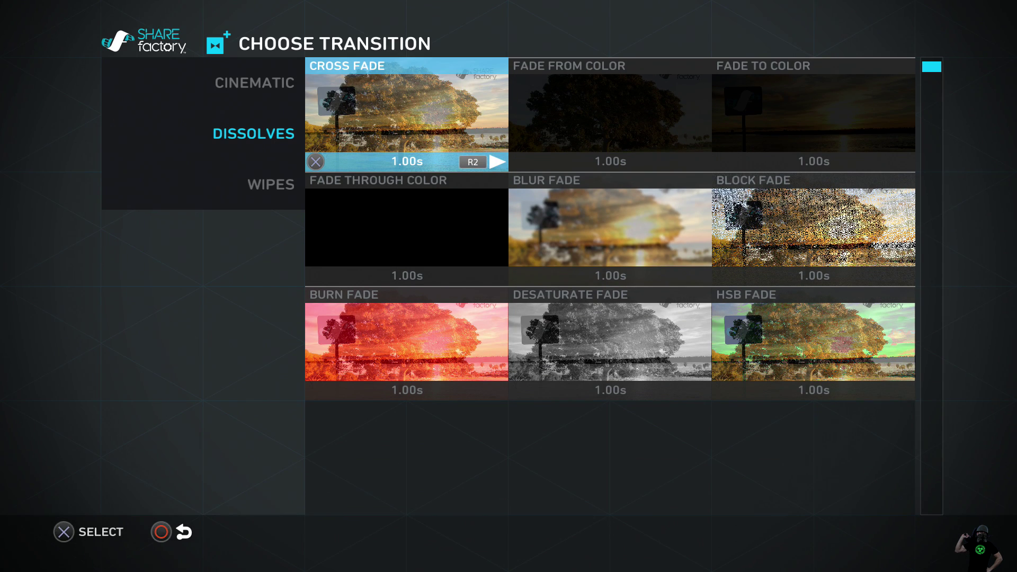
{"action": "key", "text": "Right"}
{"action": "key", "text": "Right"}
{"action": "key", "text": "Down"}
{"action": "key", "text": "Down"}
{"action": "key", "text": "Return"}
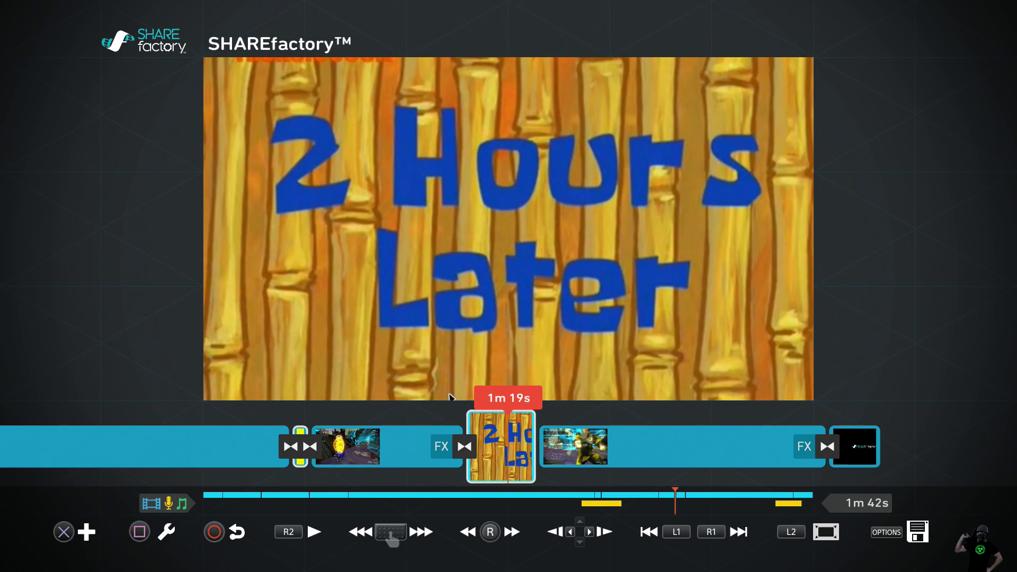
Step: Add an HSB Fade transition between the "2 Hours Later" image and the gameplay clip that follows it
{"action": "key", "text": "Return"}
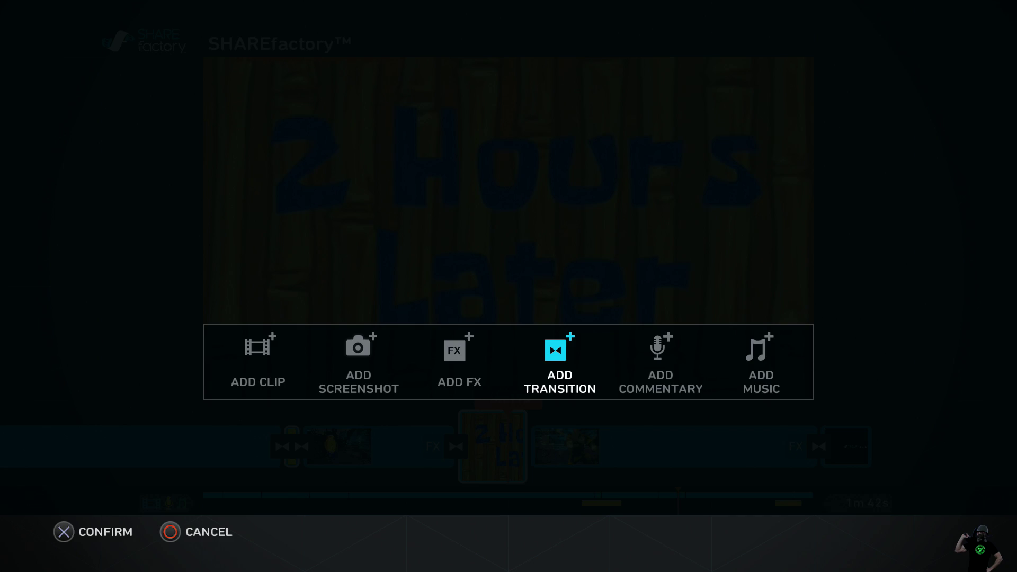
{"action": "key", "text": "Return"}
{"action": "key", "text": "Right"}
{"action": "key", "text": "Right"}
{"action": "key", "text": "Down"}
{"action": "key", "text": "Down"}
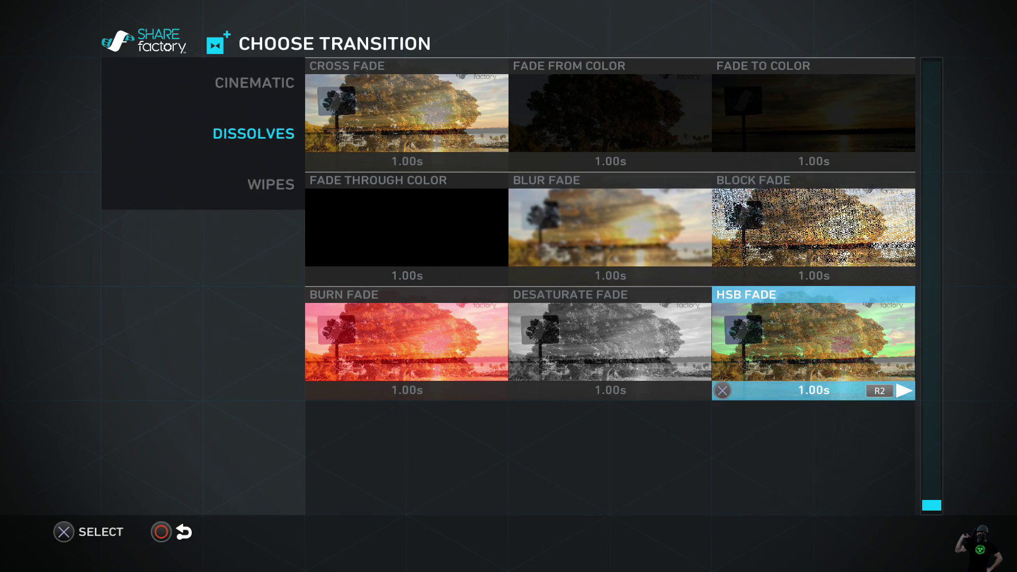
{"action": "key", "text": "Return"}
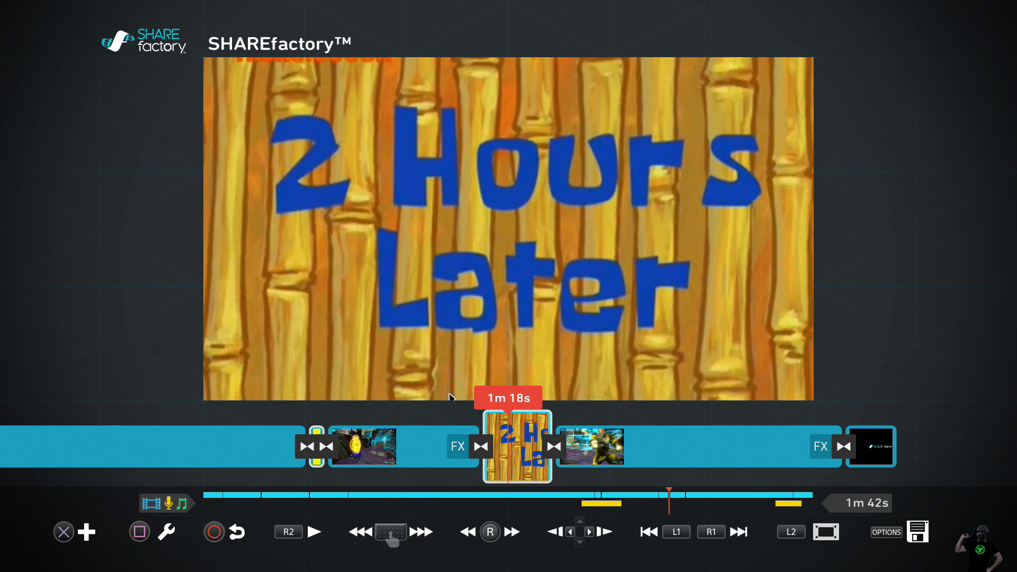
Step: Trim the end of the "2 Hours Later" image clip to 0m 3s
{"action": "key", "text": "square"}
{"action": "key", "text": "Left"}
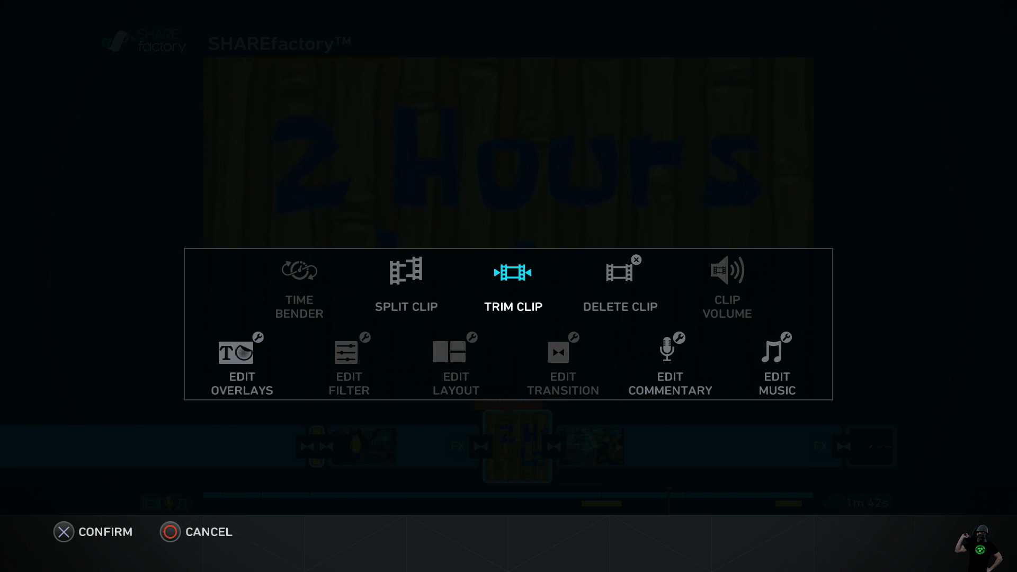
{"action": "key", "text": "Return"}
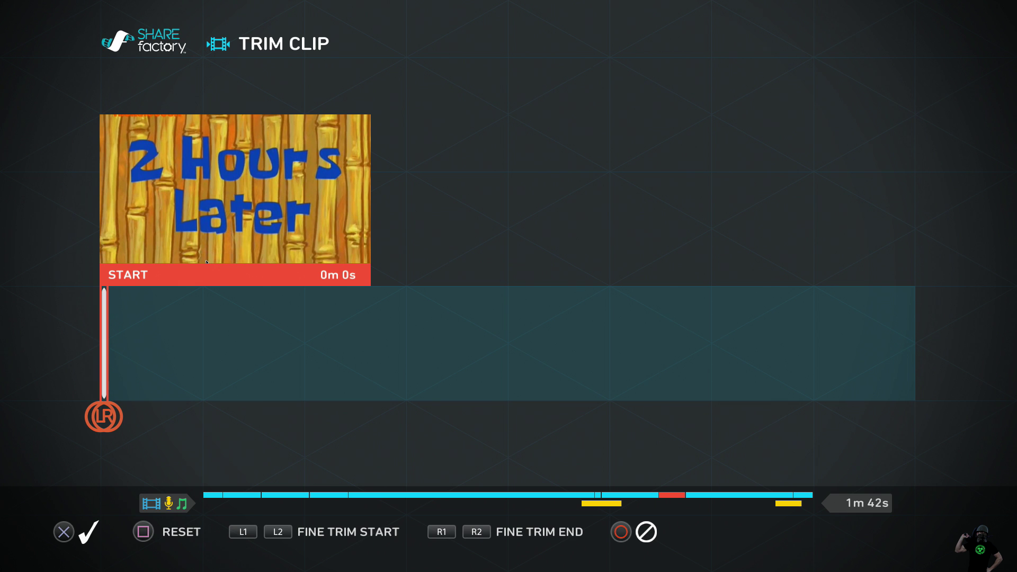
{"action": "key", "text": "R1"}
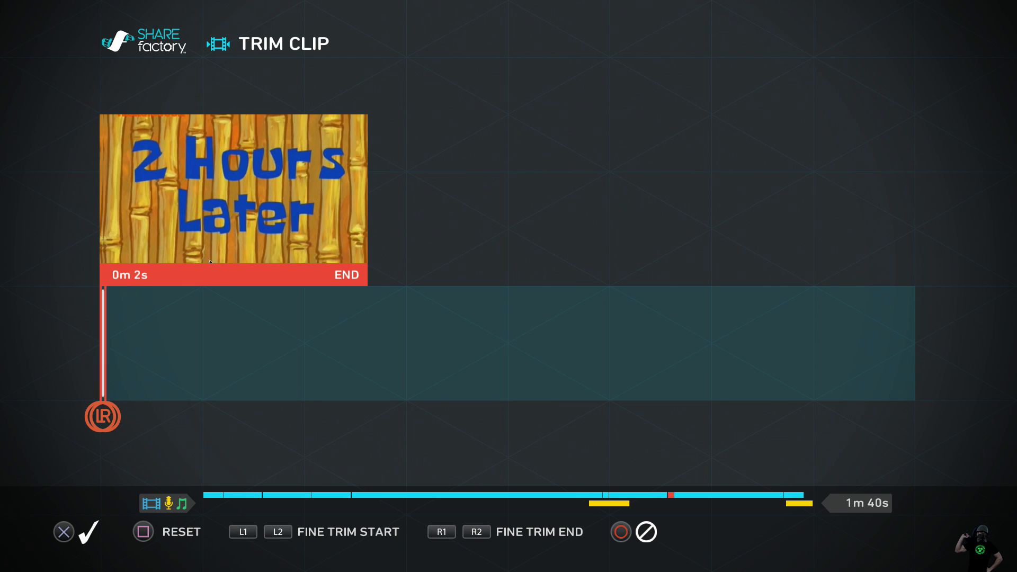
{"action": "key", "text": "Right"}
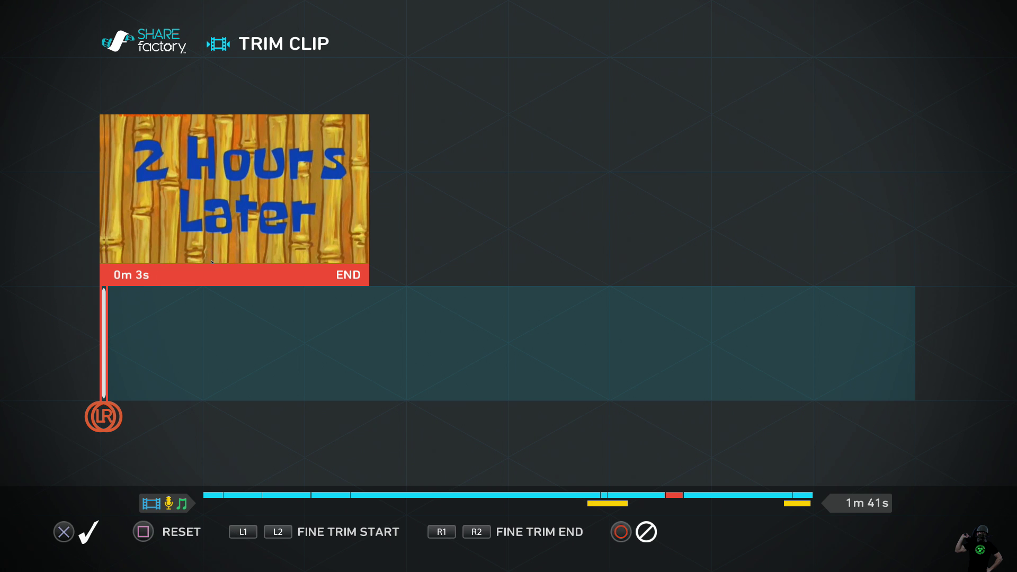
{"action": "key", "text": "Return"}
Step: Check the transitions on both sides of the trimmed "2 Hours Later" image by scrubbing through them
{"action": "key", "text": "Left"}
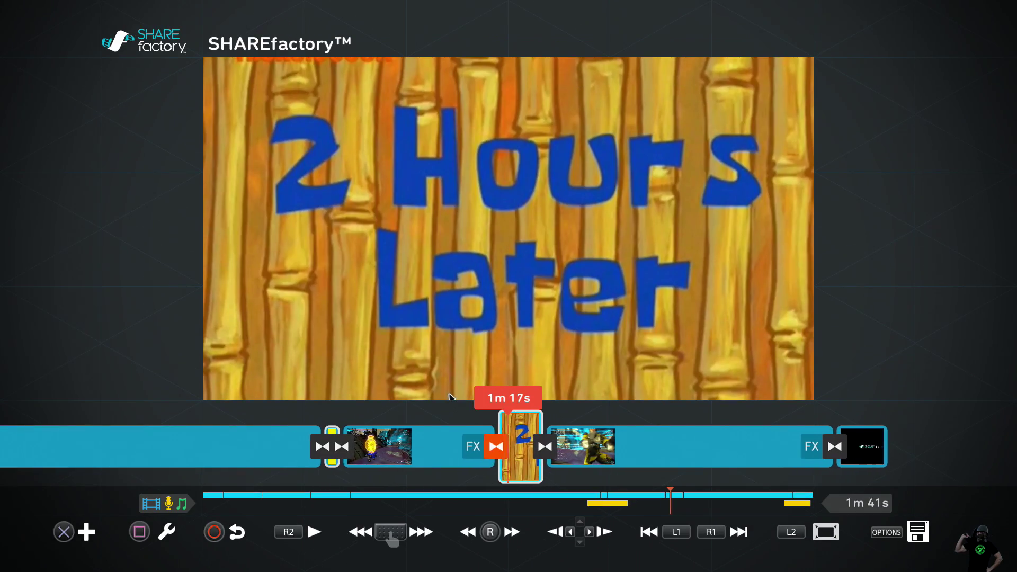
{"action": "key", "text": "Right"}
{"action": "key", "text": "Right"}
{"action": "key", "text": "Right"}
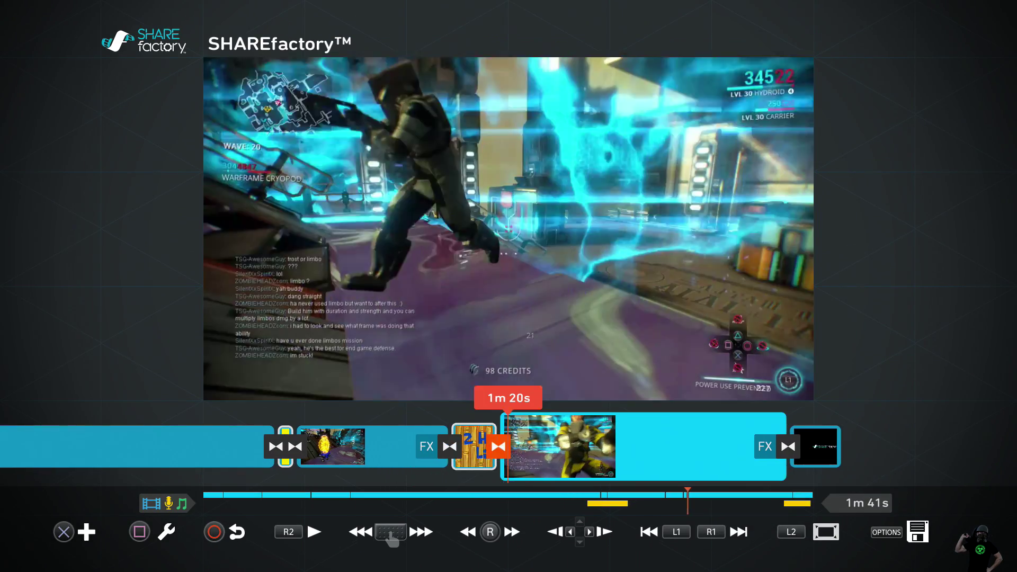
{"action": "key", "text": "Left"}
{"action": "key", "text": "Left"}
{"action": "key", "text": "Left"}
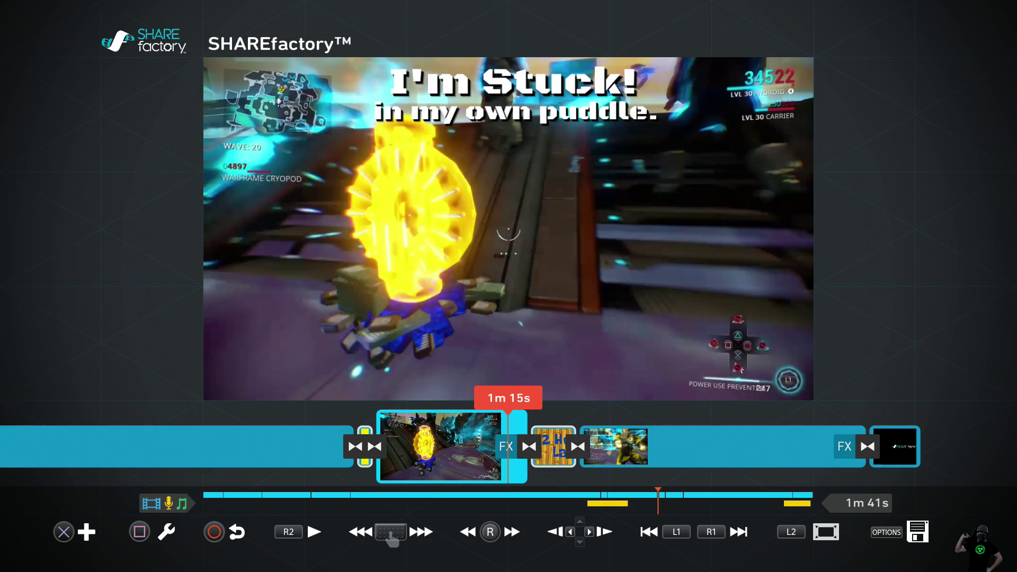
Step: Switch to the Internet Browser and bring up the YouTube page "Two Hours Later - Bob Esponja"
{"action": "key", "text": "Home"}
{"action": "key", "text": "Right"}
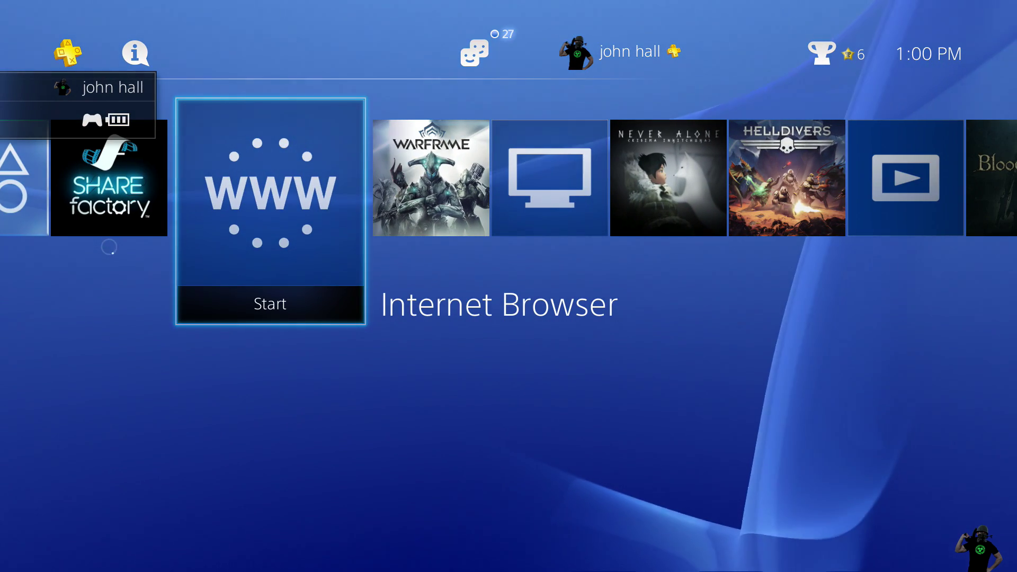
{"action": "key", "text": "Return"}
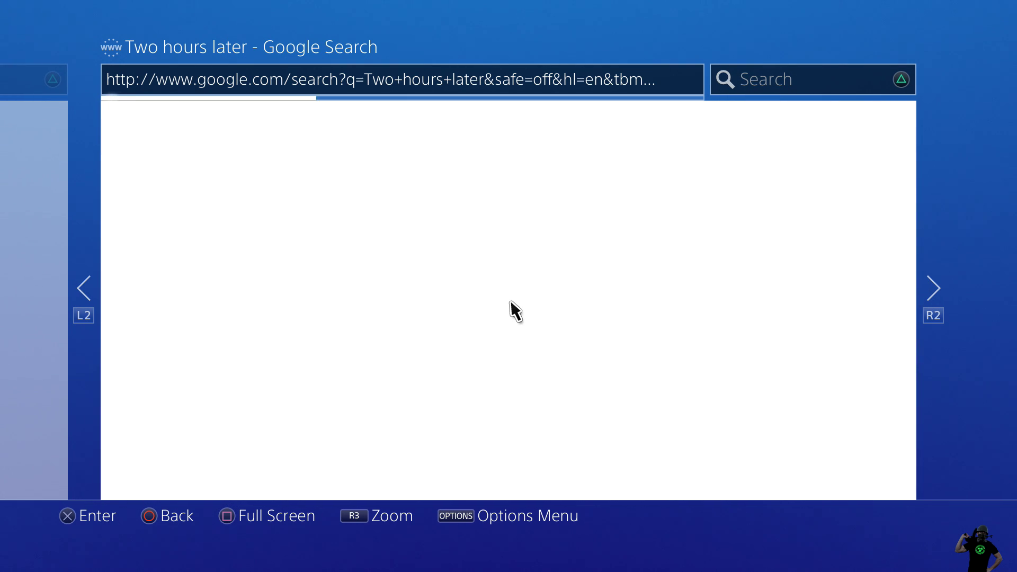
{"action": "key", "text": "R2"}
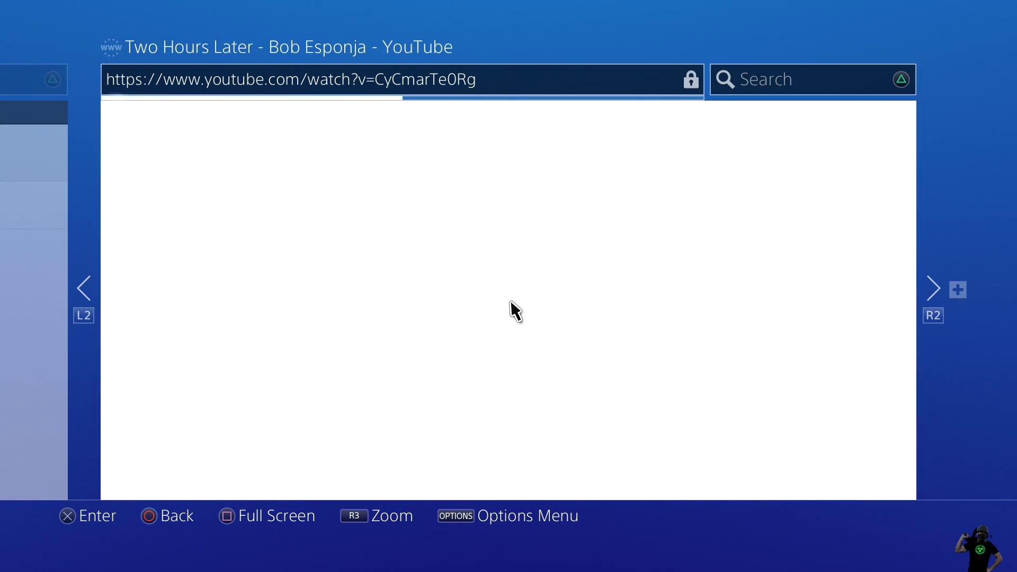
Step: Enlarge the YouTube page and replay the "Two Hours Later" video
{"action": "key", "text": "R3"}
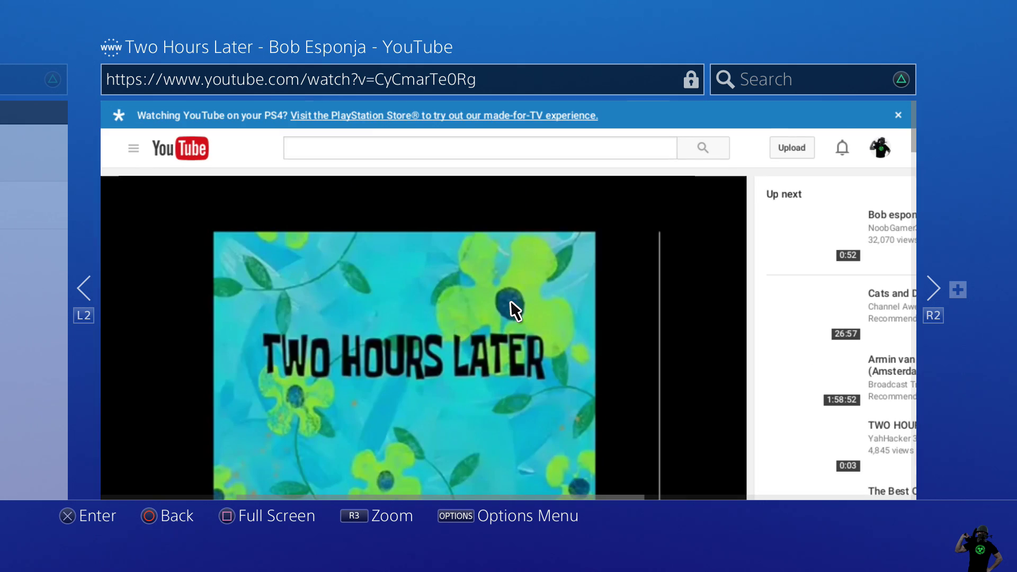
{"action": "scroll", "coordinate": [511, 302], "scroll_direction": "down", "scroll_amount": 2}
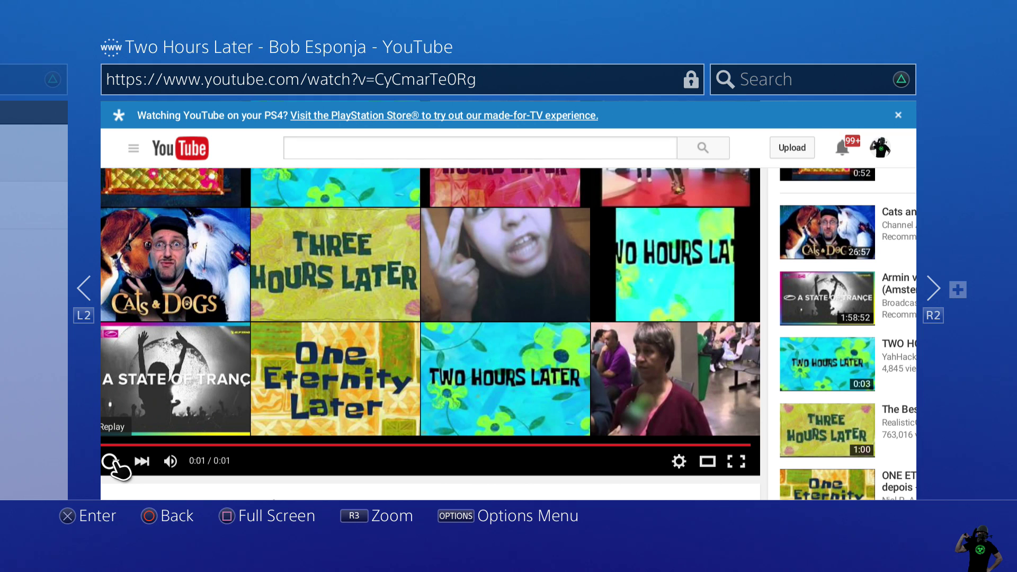
{"action": "left_click", "coordinate": [112, 462]}
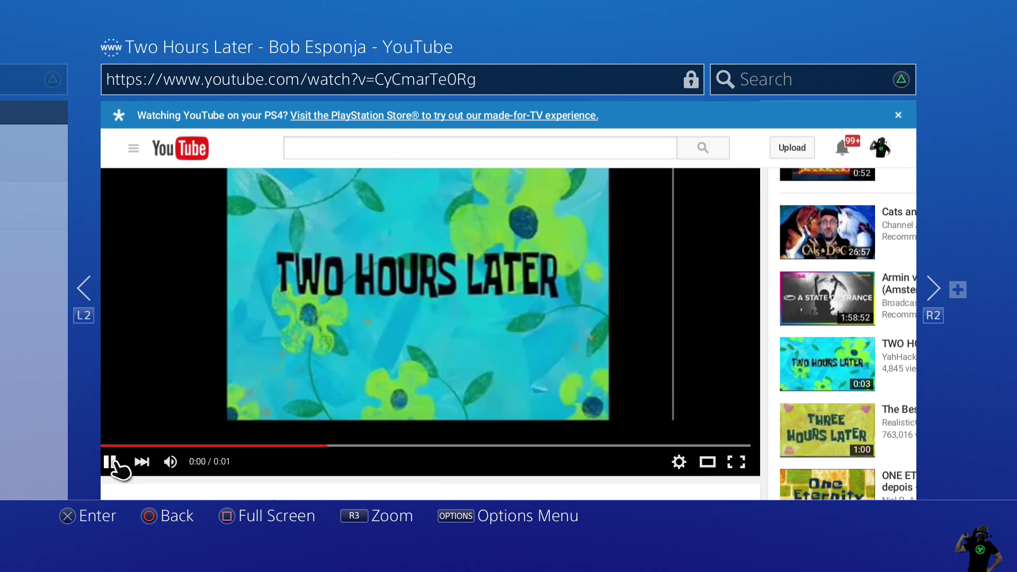